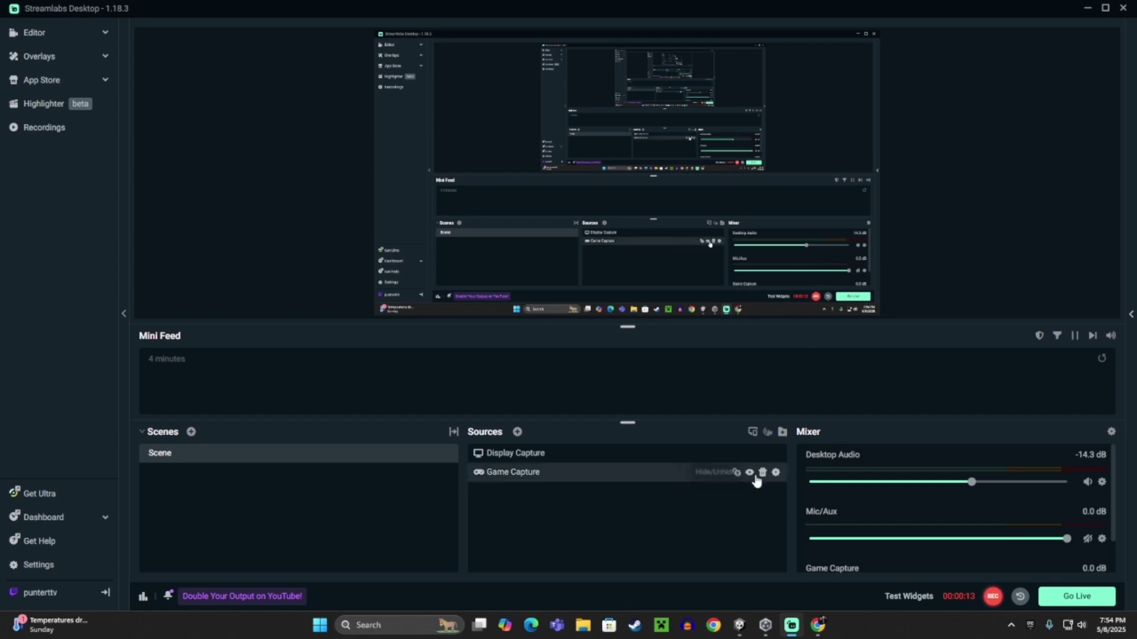
# Step: Switch to Chrome, search Google for sketchfab and open the Sketchfab website
pyautogui.click(817, 625)
pyautogui.click(494, 275)
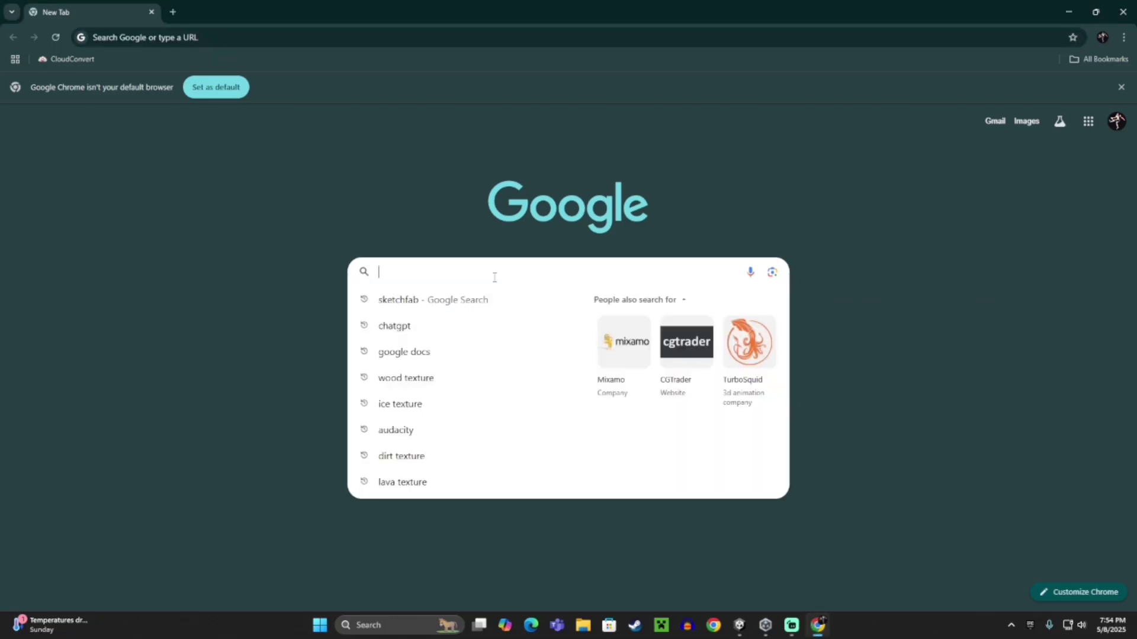
pyautogui.click(426, 301)
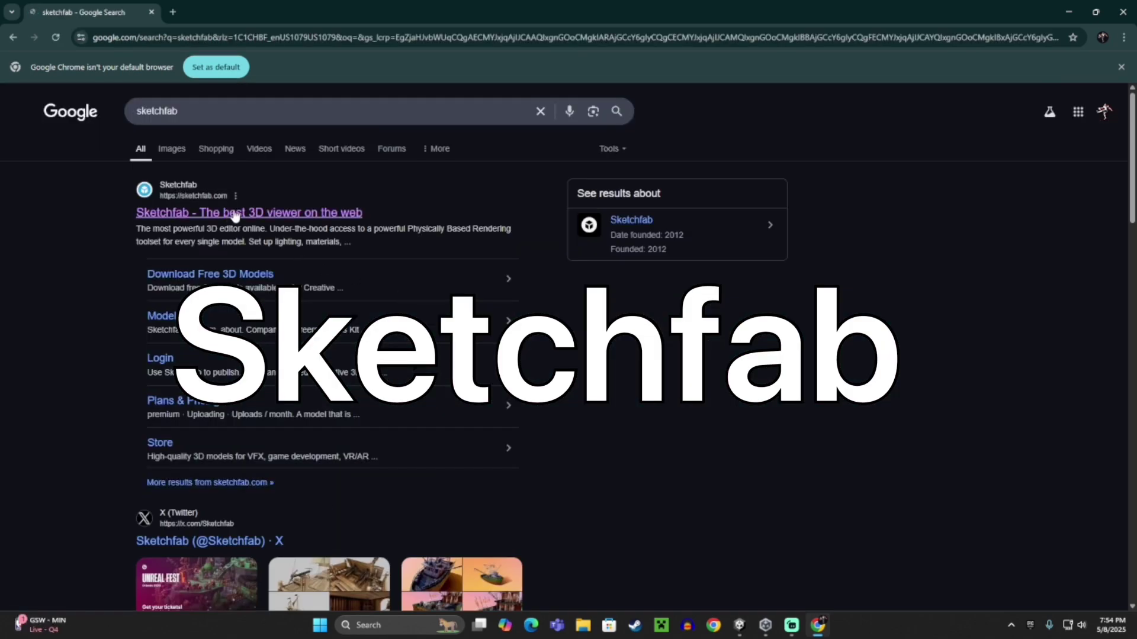
pyautogui.click(172, 212)
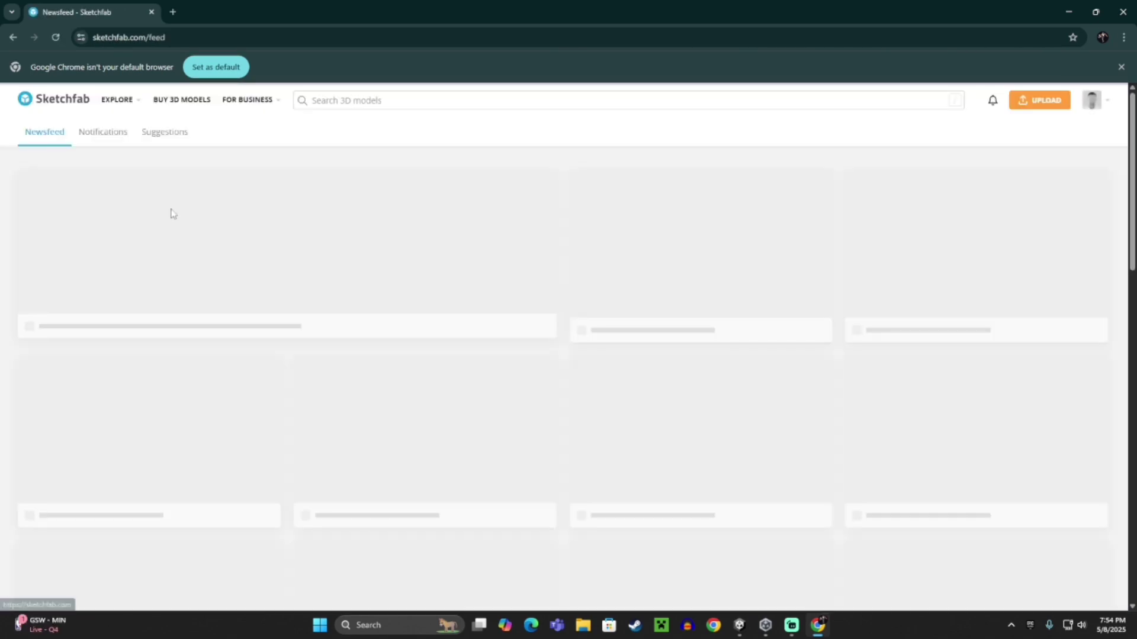
# Step: Start a 3D model search on Sketchfab and limit it to downloadable models
pyautogui.scroll(-2, 373, 403)
pyautogui.scroll(-2, 373, 402)
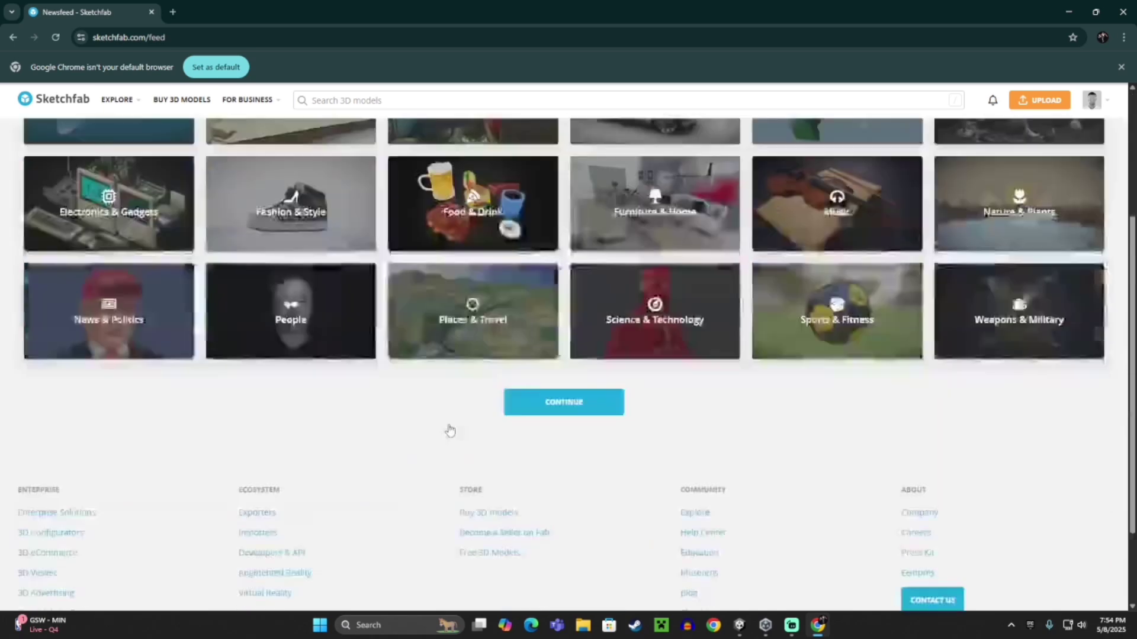
pyautogui.scroll(3, 449, 432)
pyautogui.scroll(-2, 438, 432)
pyautogui.scroll(2, 386, 459)
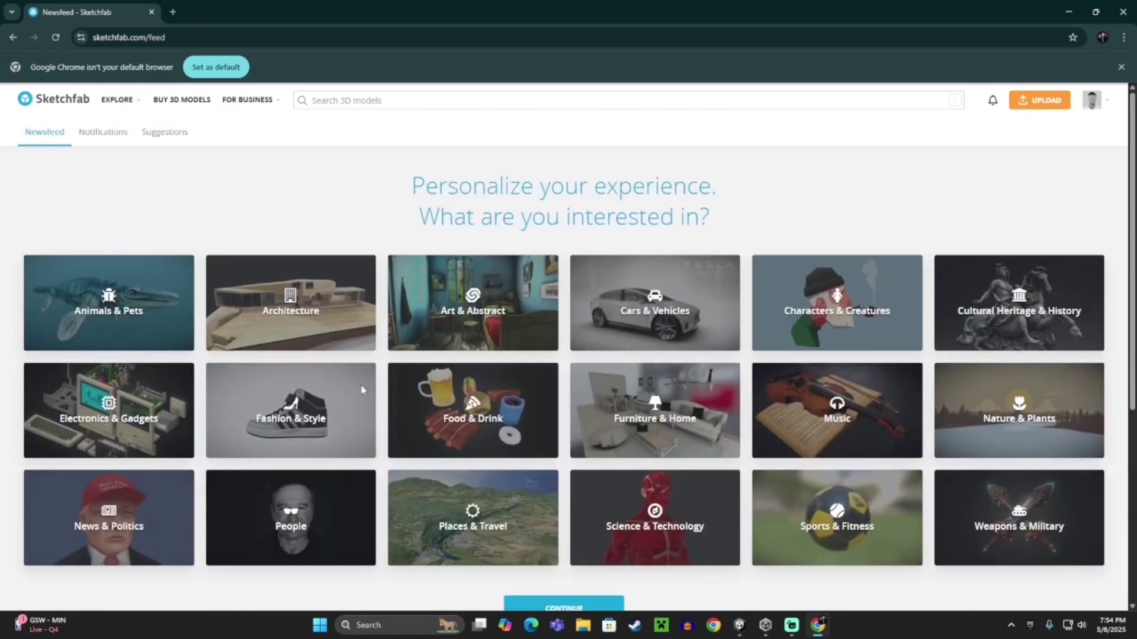
pyautogui.click(325, 98)
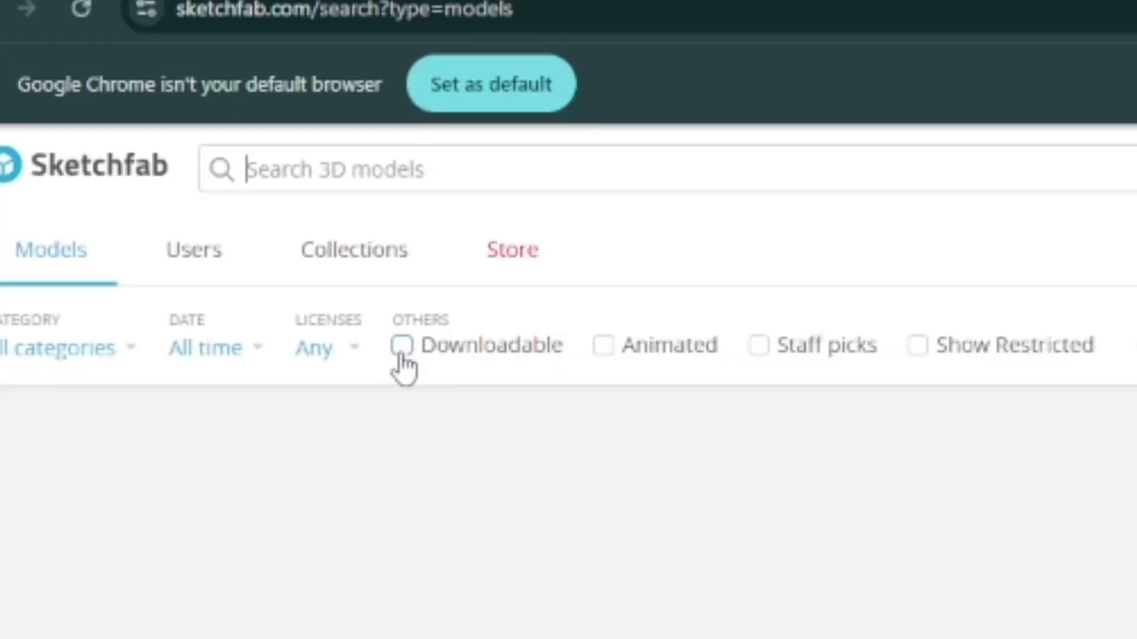
pyautogui.click(402, 347)
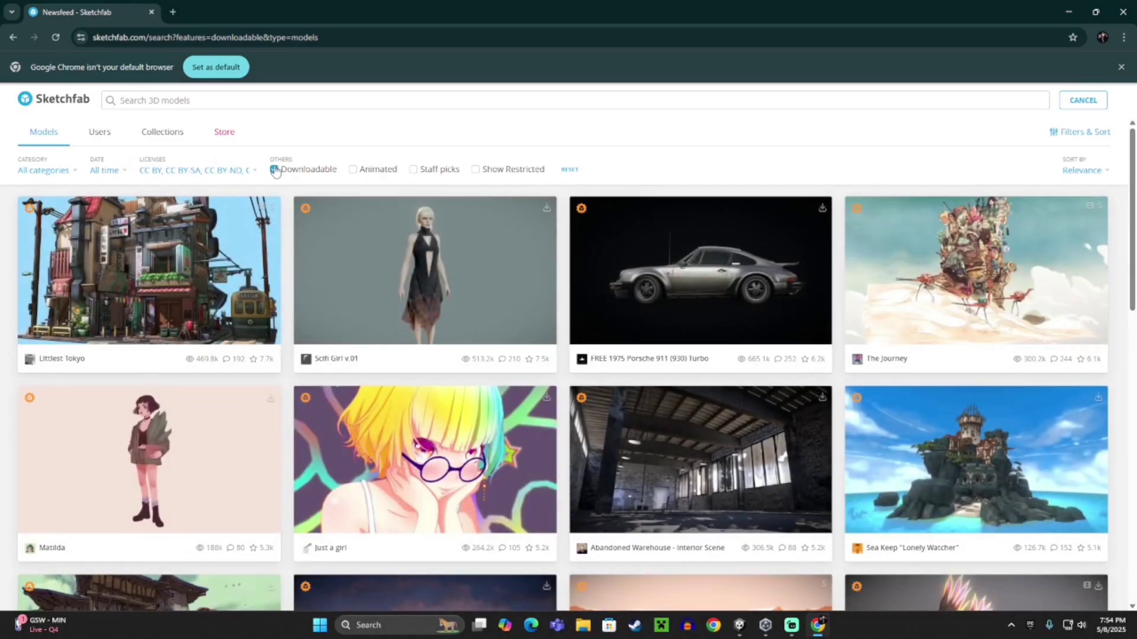
# Step: Search the downloadable models for "monster eye"
pyautogui.scroll(-9, 657, 432)
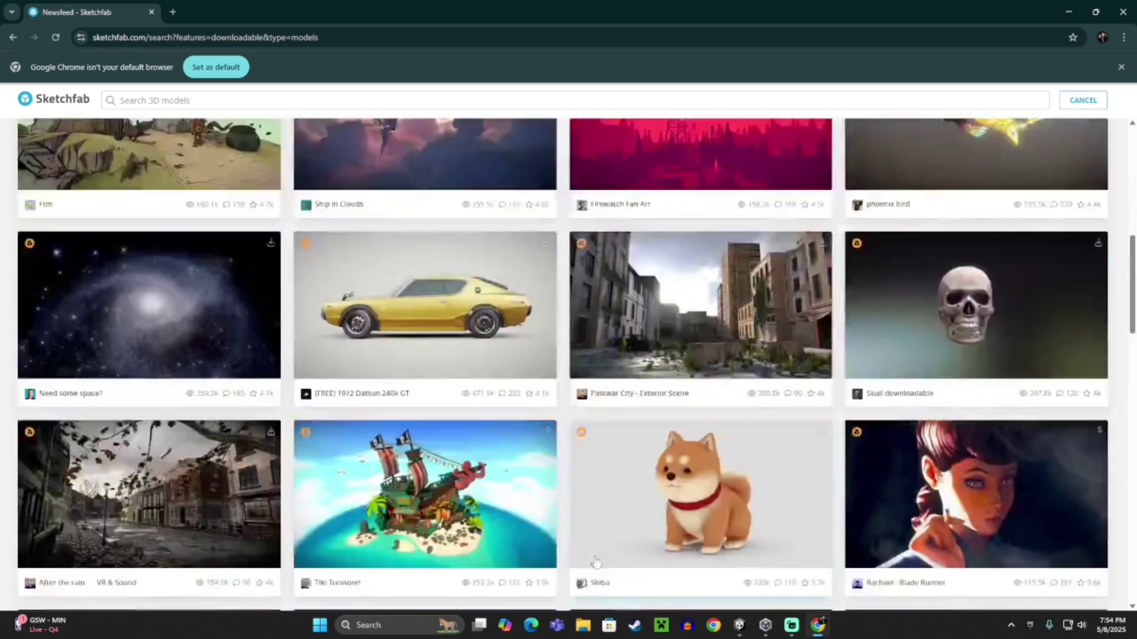
pyautogui.scroll(9, 592, 562)
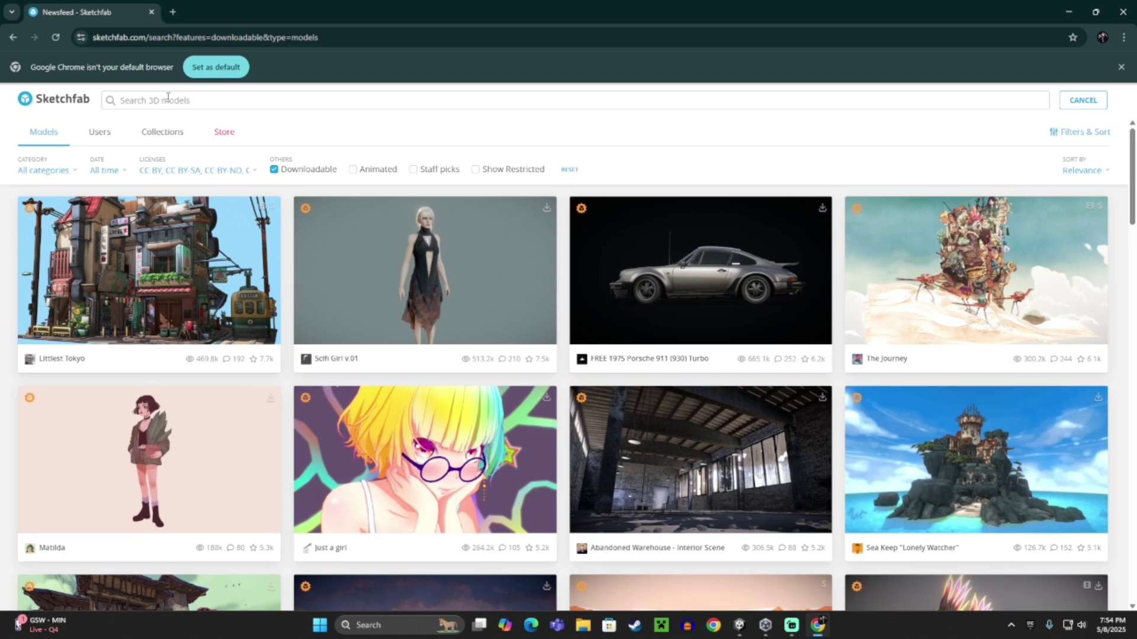
pyautogui.write('ster e')
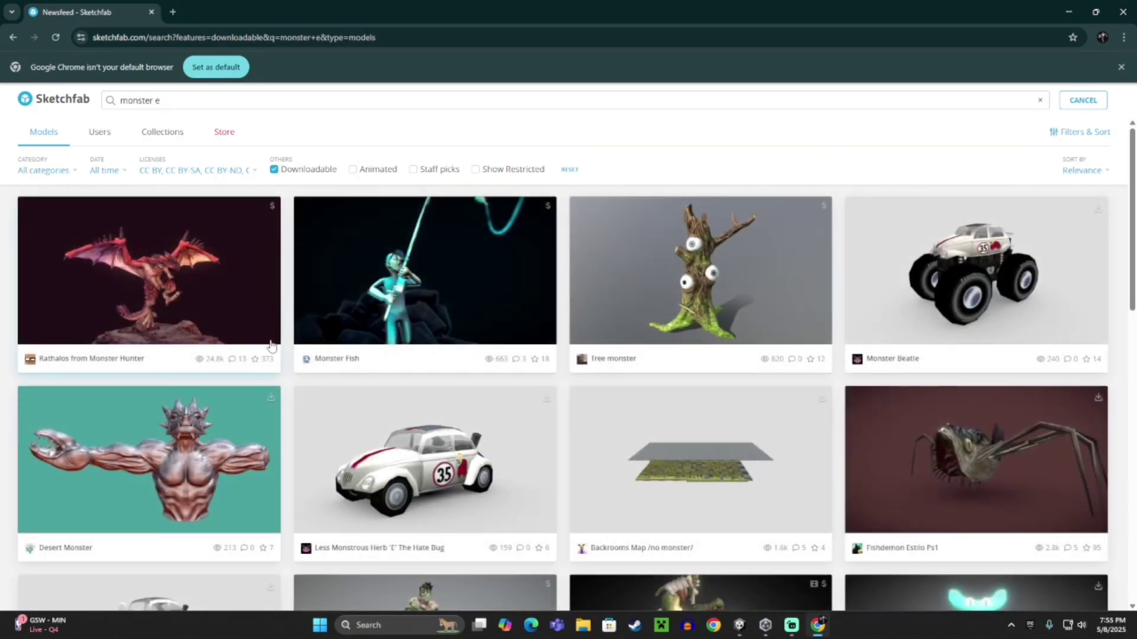
pyautogui.write('ye')
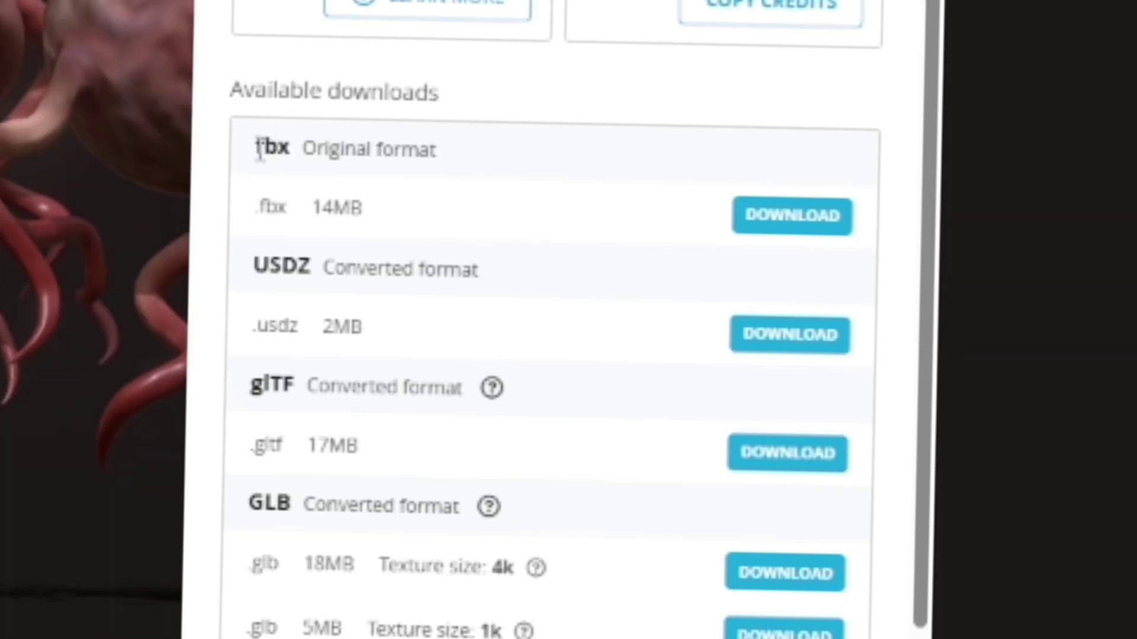
# Step: Check the original file format among the available downloads of the monster_eye model
pyautogui.moveTo(253, 152); pyautogui.dragTo(312, 151)
pyautogui.click(294, 199)
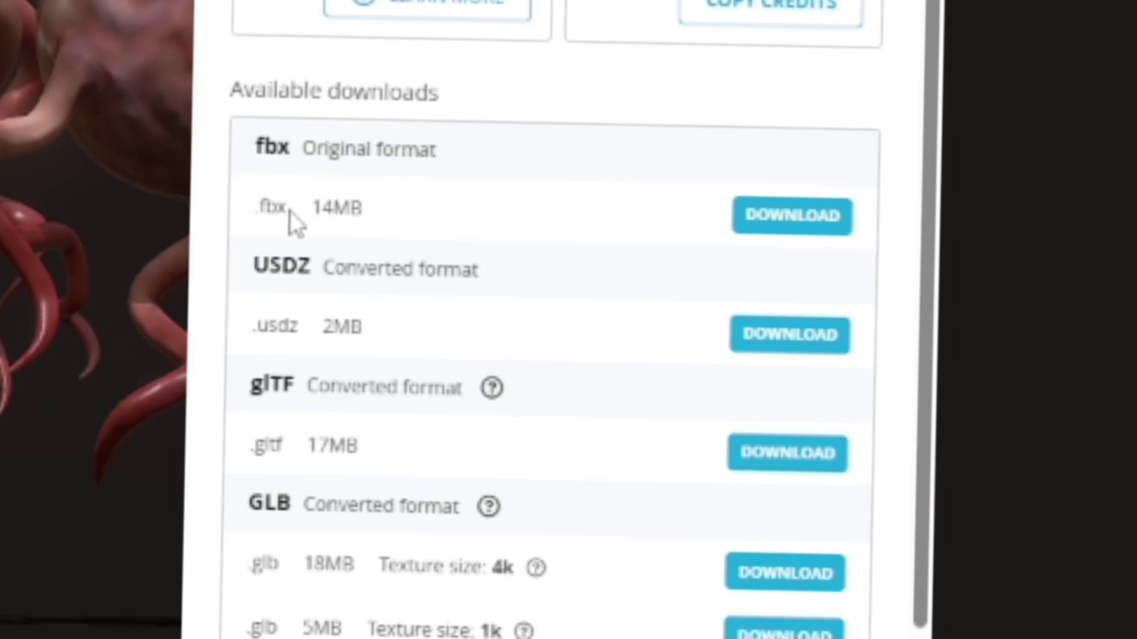
pyautogui.doubleClick(267, 210)
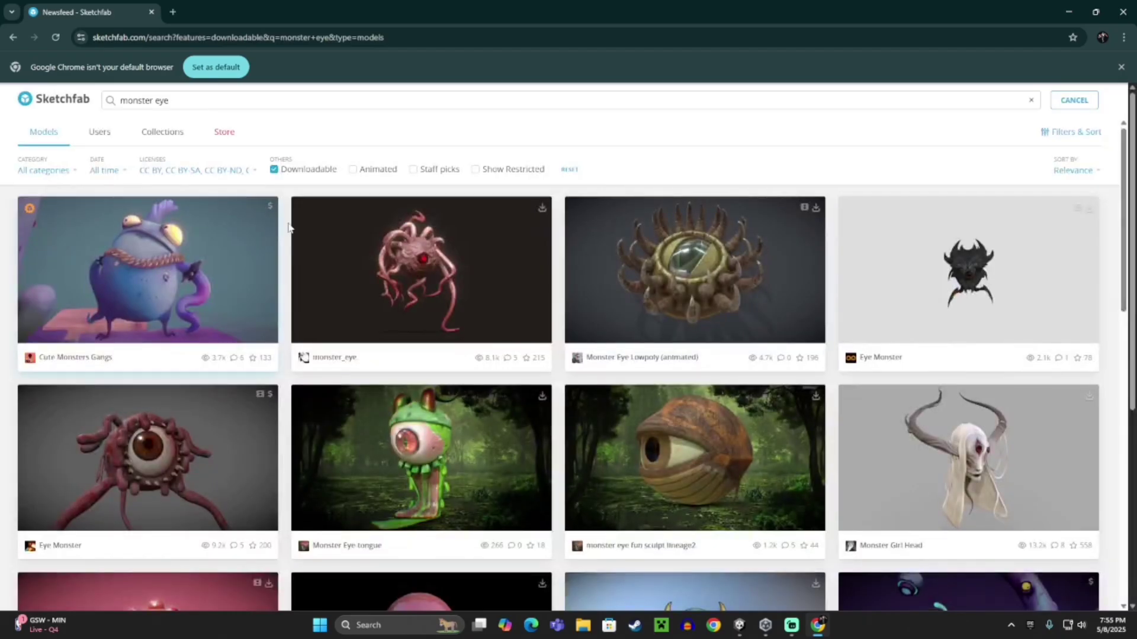
# Step: Examine the original download format of the Monster Eye tongue model, and return to the search results
pyautogui.click(541, 395)
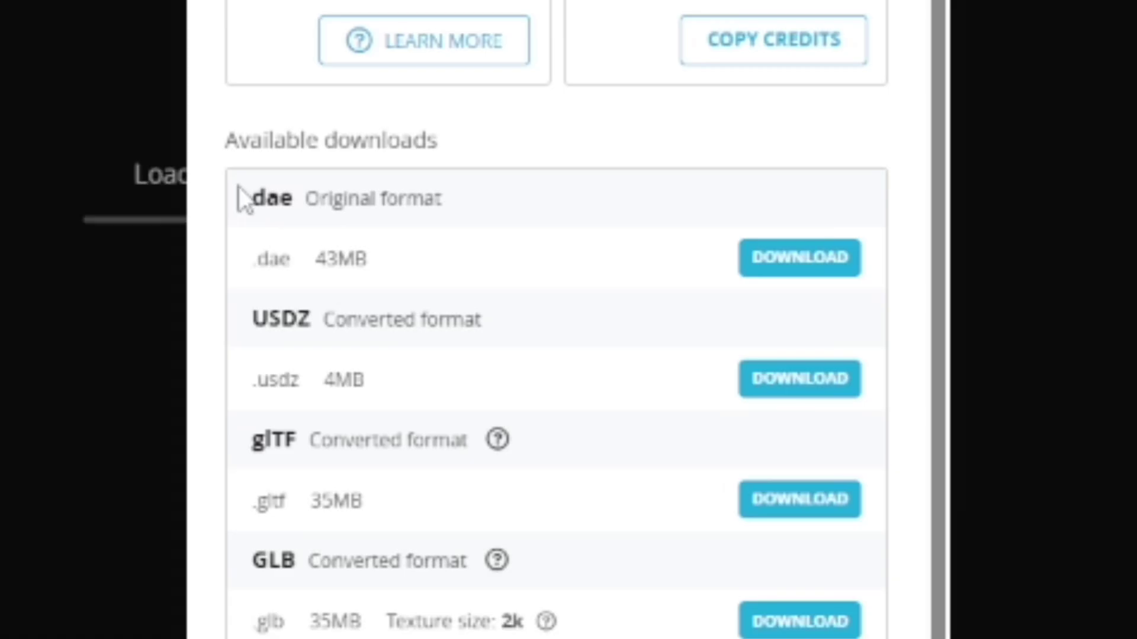
pyautogui.moveTo(444, 358); pyautogui.dragTo(497, 379)
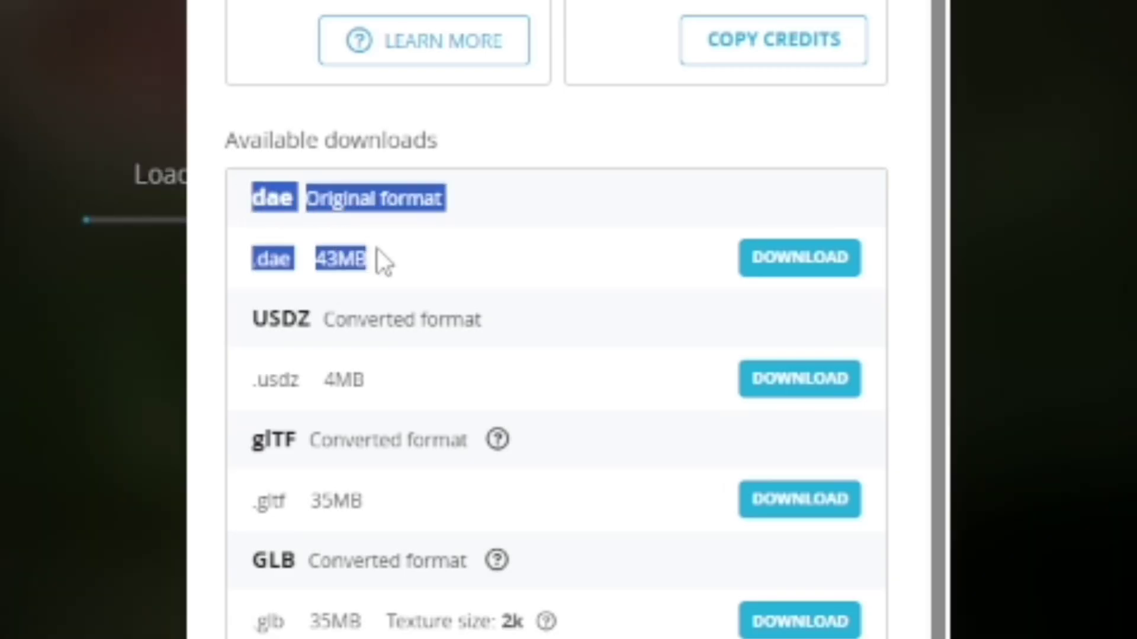
pyautogui.click(279, 224)
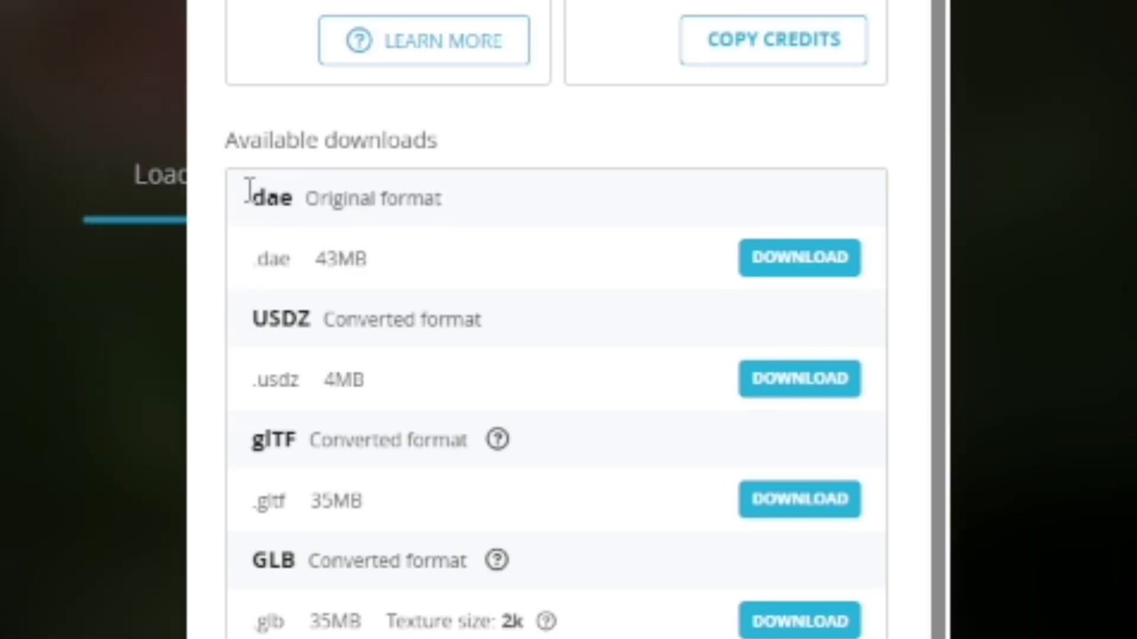
pyautogui.moveTo(243, 192); pyautogui.dragTo(327, 291)
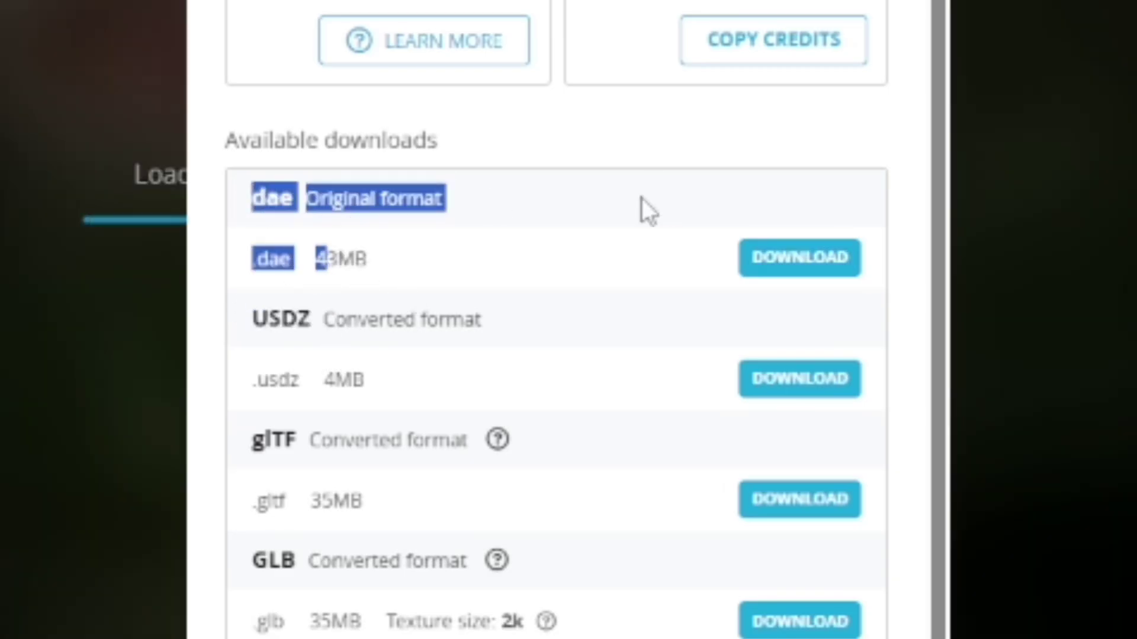
pyautogui.doubleClick(272, 198)
pyautogui.press('Escape')
pyautogui.click(365, 99)
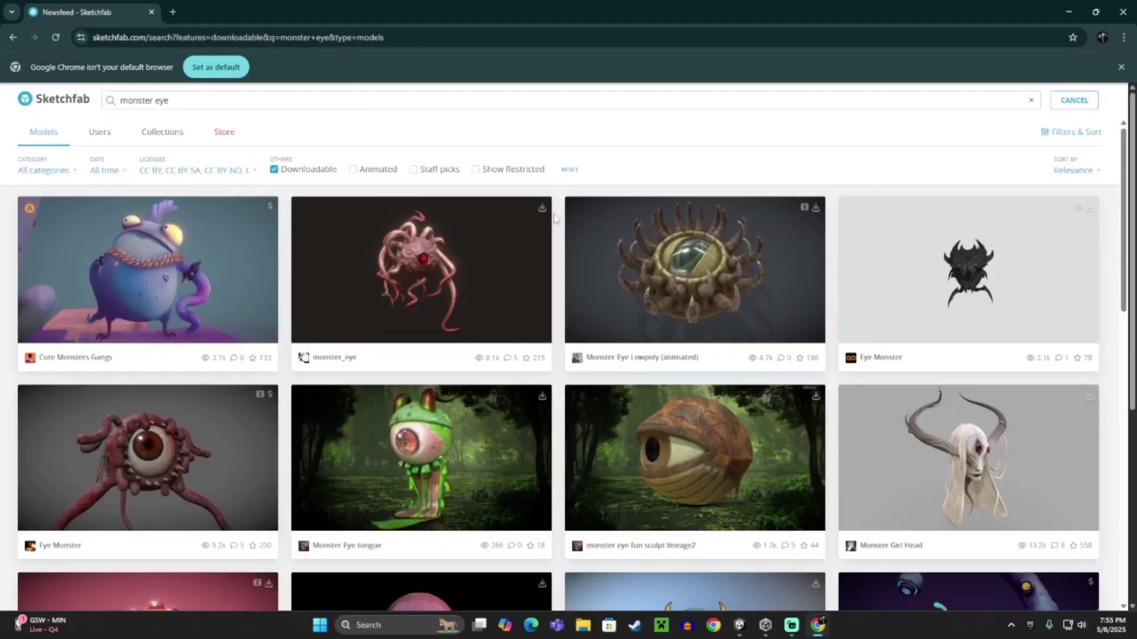
# Step: Download the monster_eye model in its original fbx format and show the downloaded archive in its folder
pyautogui.click(542, 208)
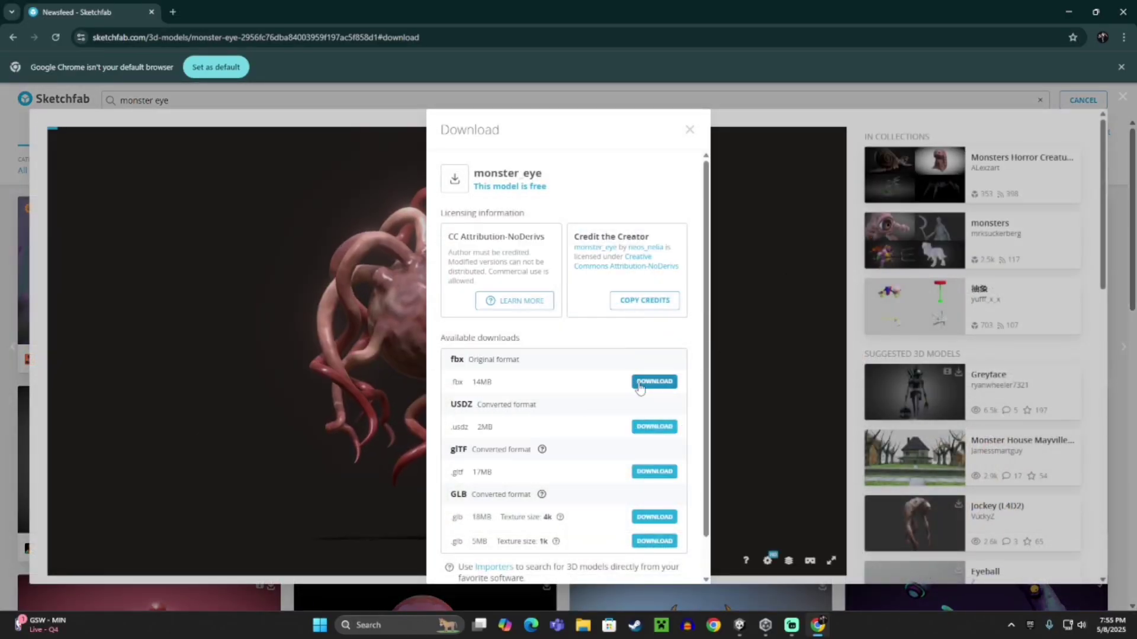
pyautogui.click(639, 383)
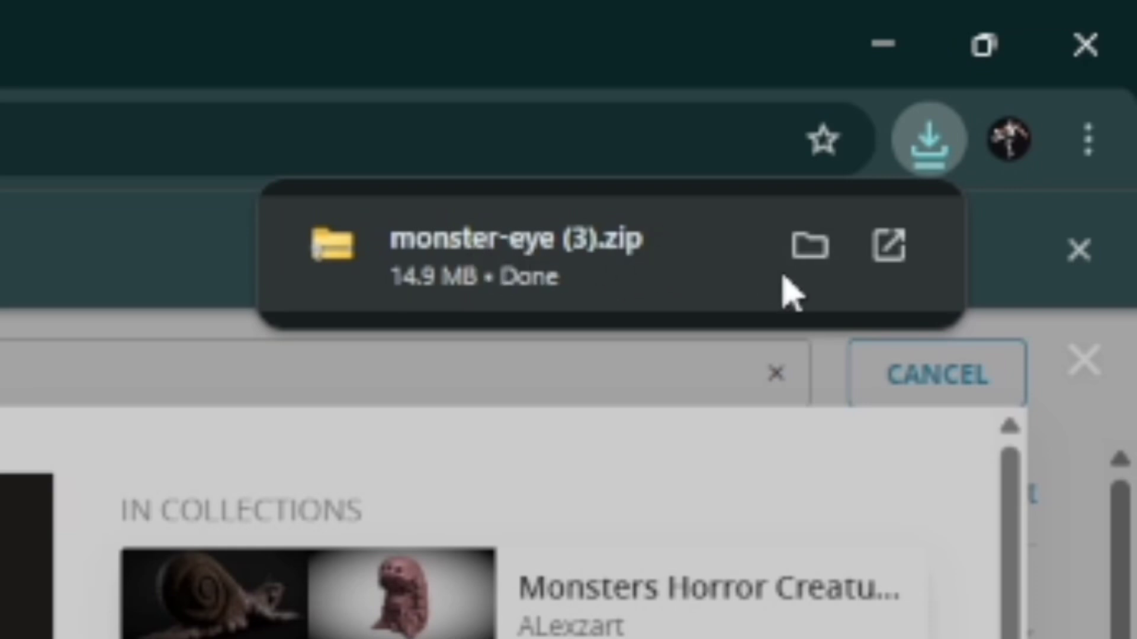
pyautogui.click(810, 247)
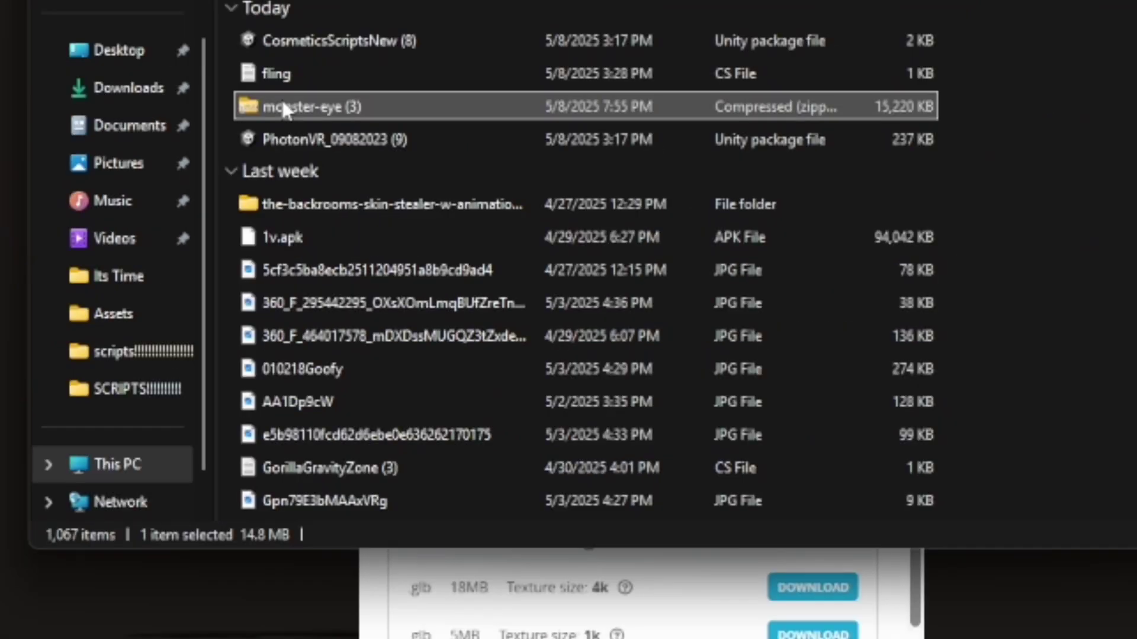
# Step: Extract the monster-eye (3) archive to its own folder in Downloads, with extracted files shown when complete
pyautogui.rightClick(309, 188)
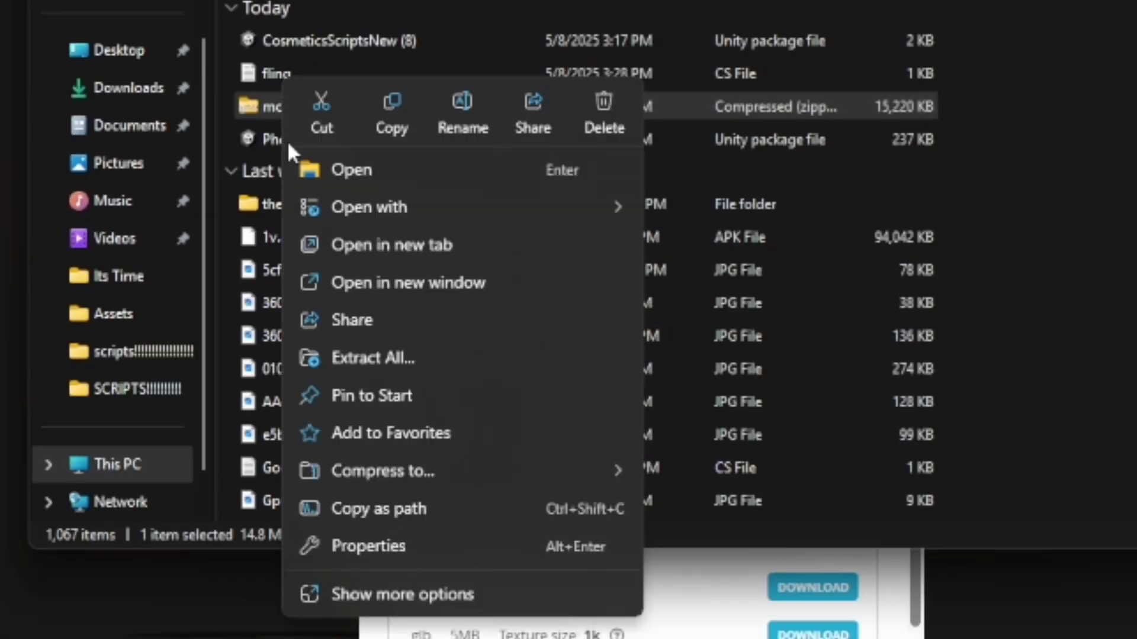
pyautogui.click(361, 358)
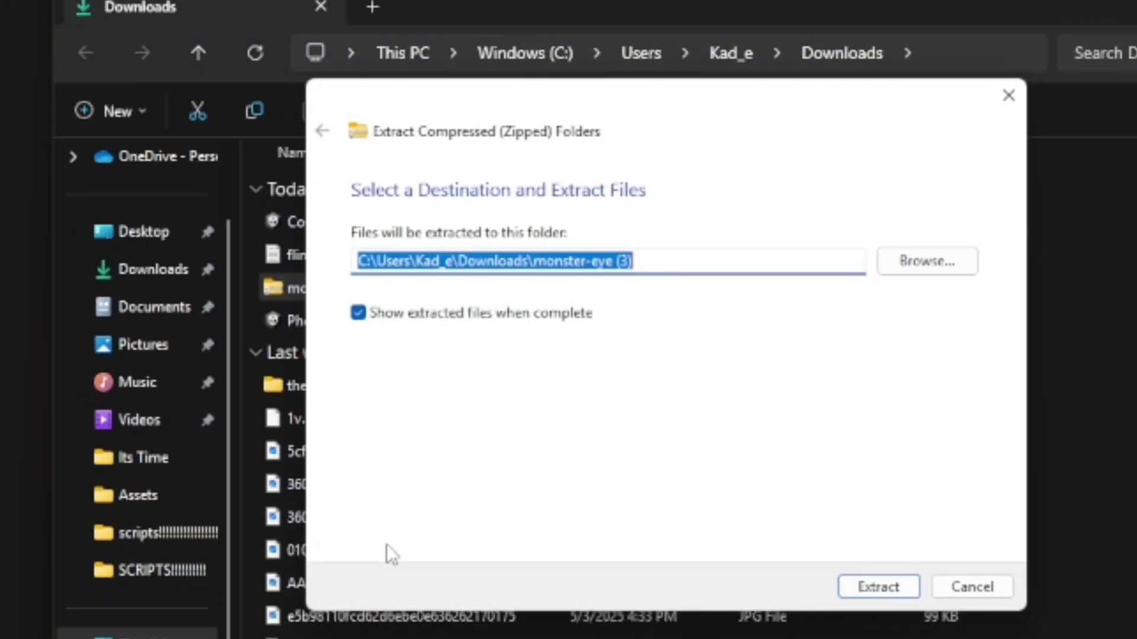
pyautogui.click(358, 314)
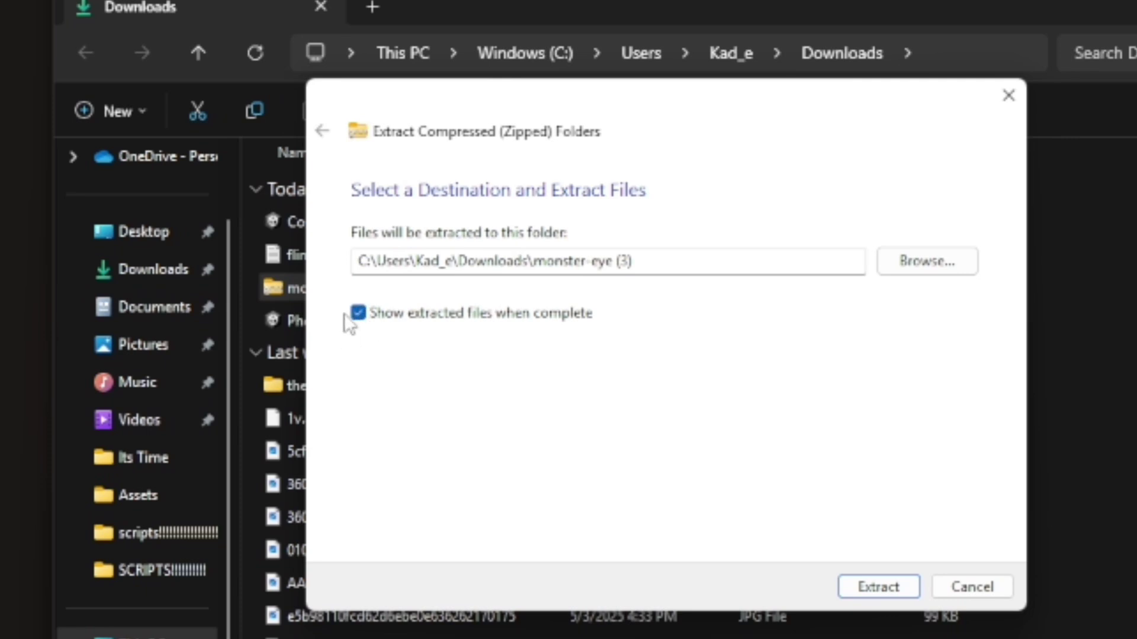
pyautogui.click(871, 585)
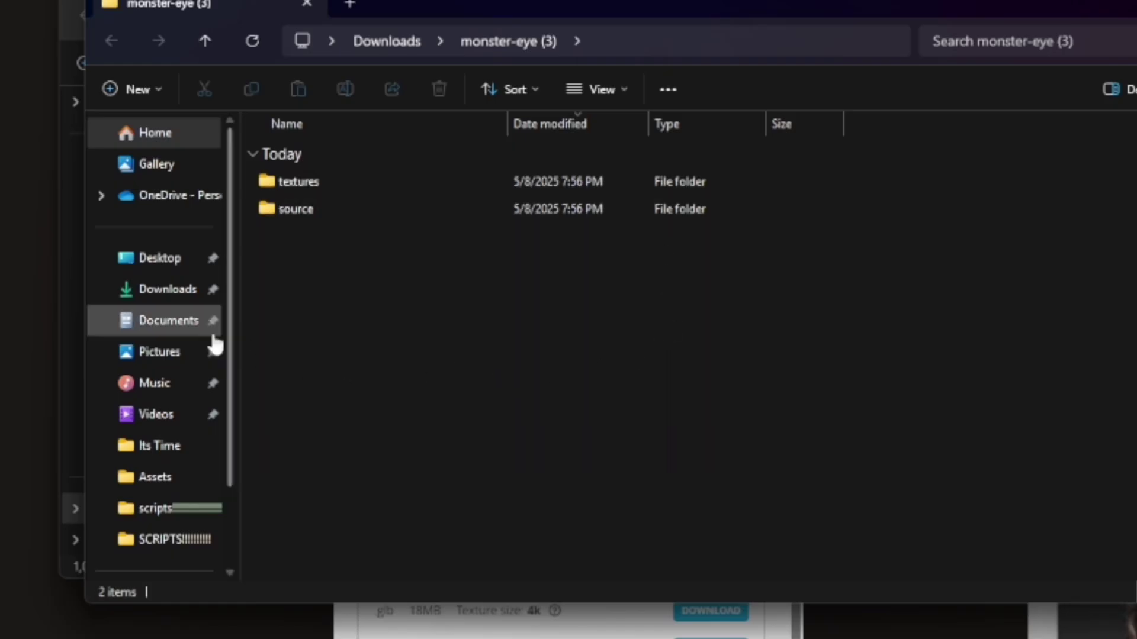
# Step: Copy the extracted monster-eye (3) folder from Downloads into the monsters folder of the project in Unity
pyautogui.click(159, 290)
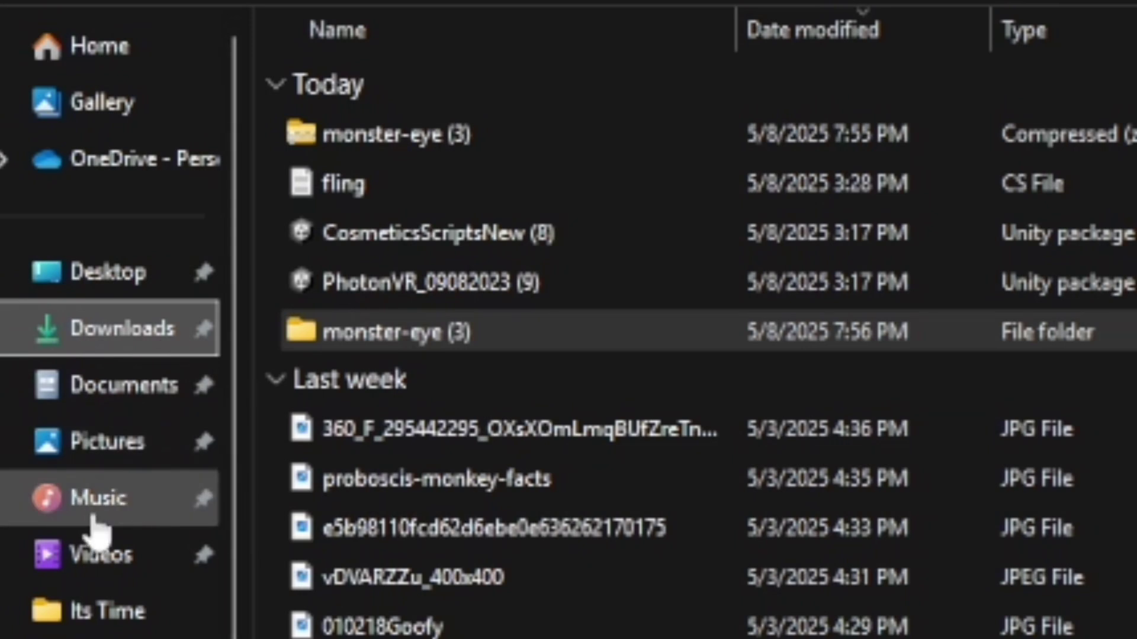
pyautogui.click(477, 336)
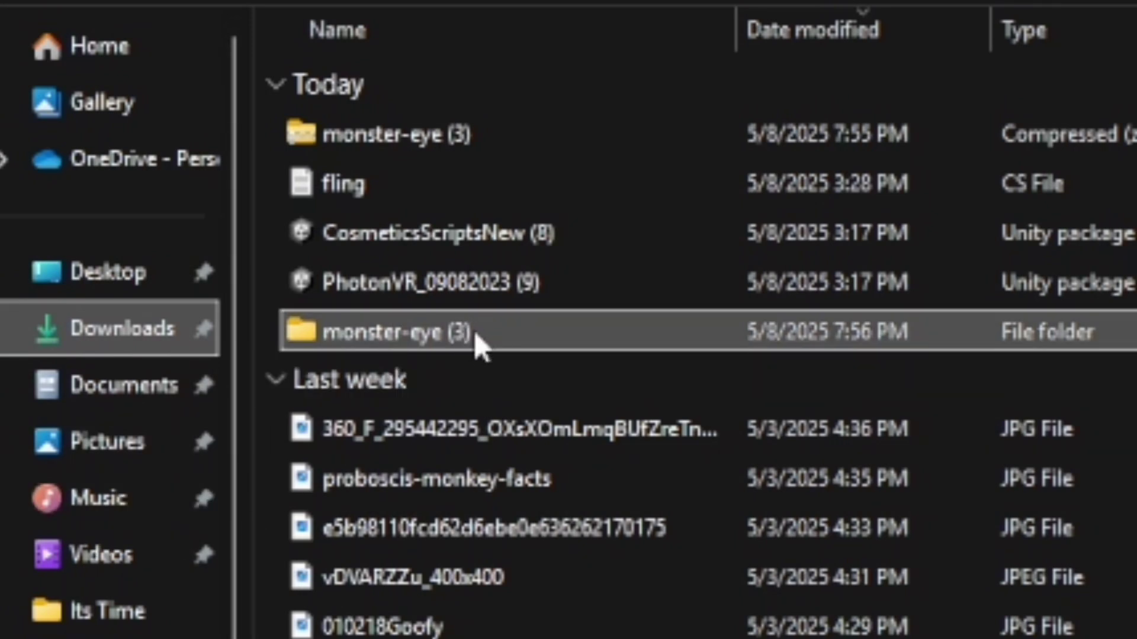
pyautogui.moveTo(473, 331); pyautogui.dragTo(1136, 638)
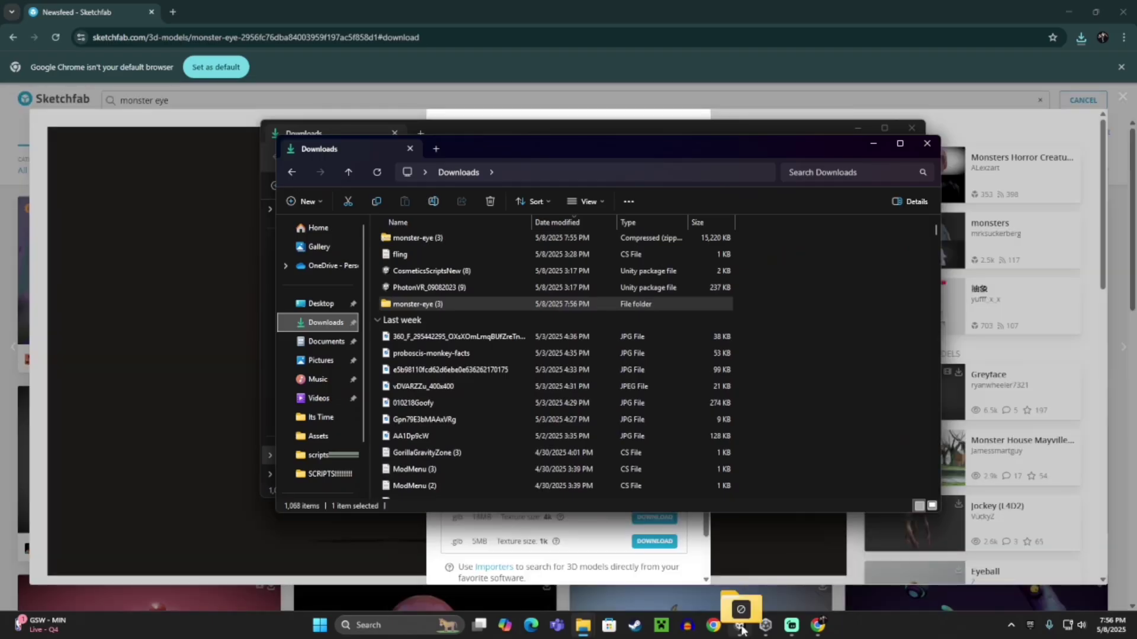
pyautogui.moveTo(741, 628); pyautogui.dragTo(606, 577)
pyautogui.moveTo(106, 558); pyautogui.dragTo(42, 565)
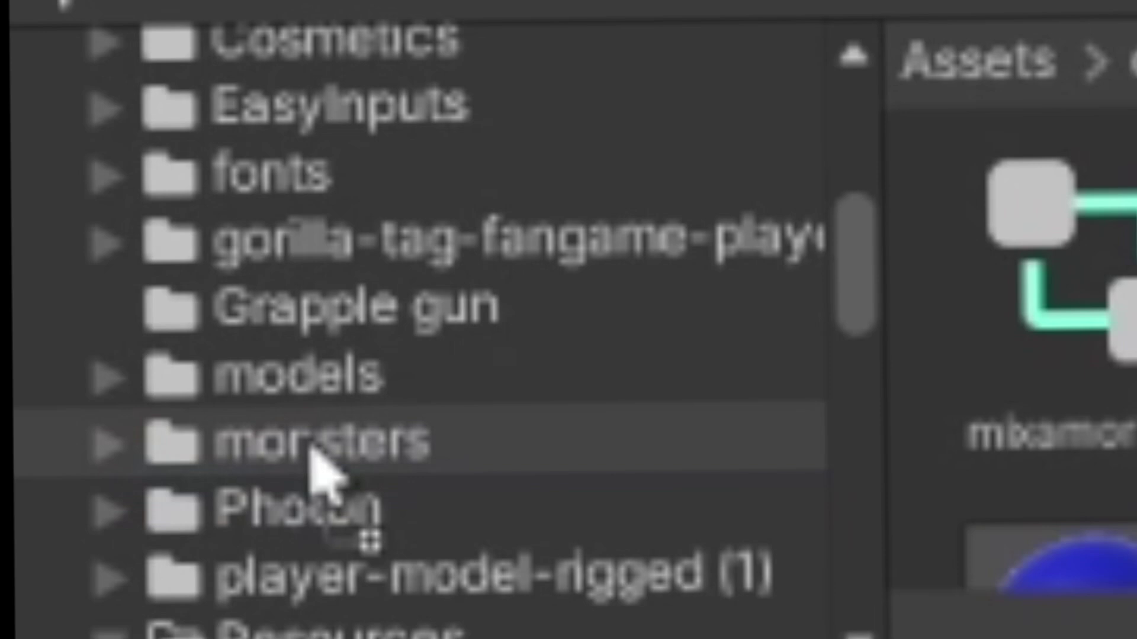
pyautogui.moveTo(310, 450)
pyautogui.mouseDown()
pyautogui.moveTo(319, 454)
pyautogui.moveTo(307, 438)
pyautogui.mouseUp()
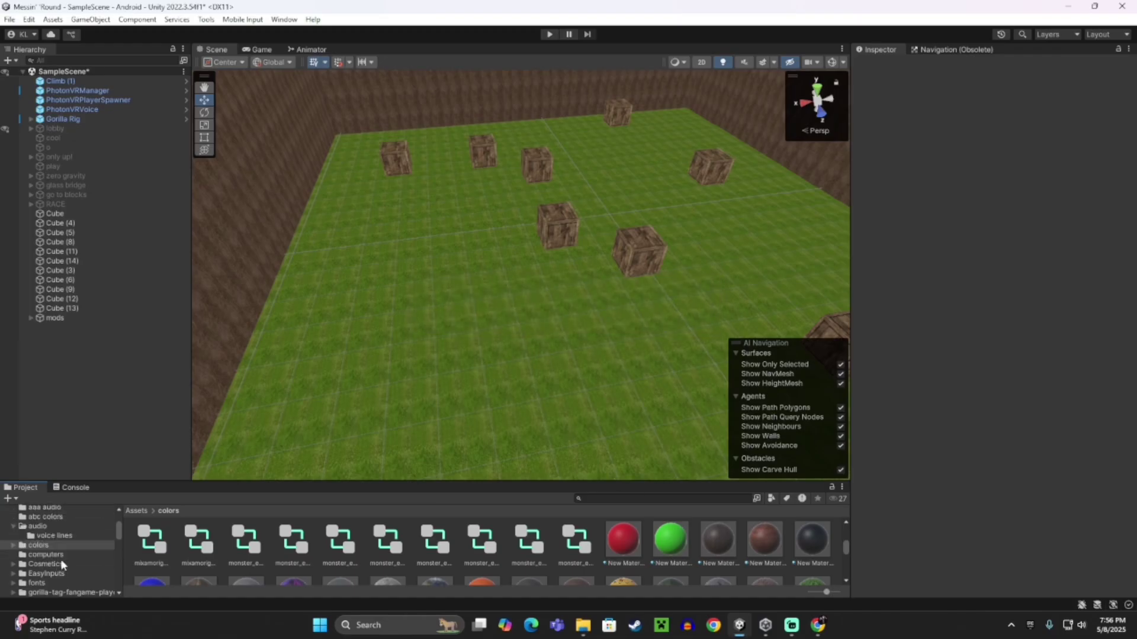
# Step: Show the contents of the project's Assets folder and open its monsters folder
pyautogui.scroll(-5, 65, 563)
pyautogui.scroll(10, 74, 560)
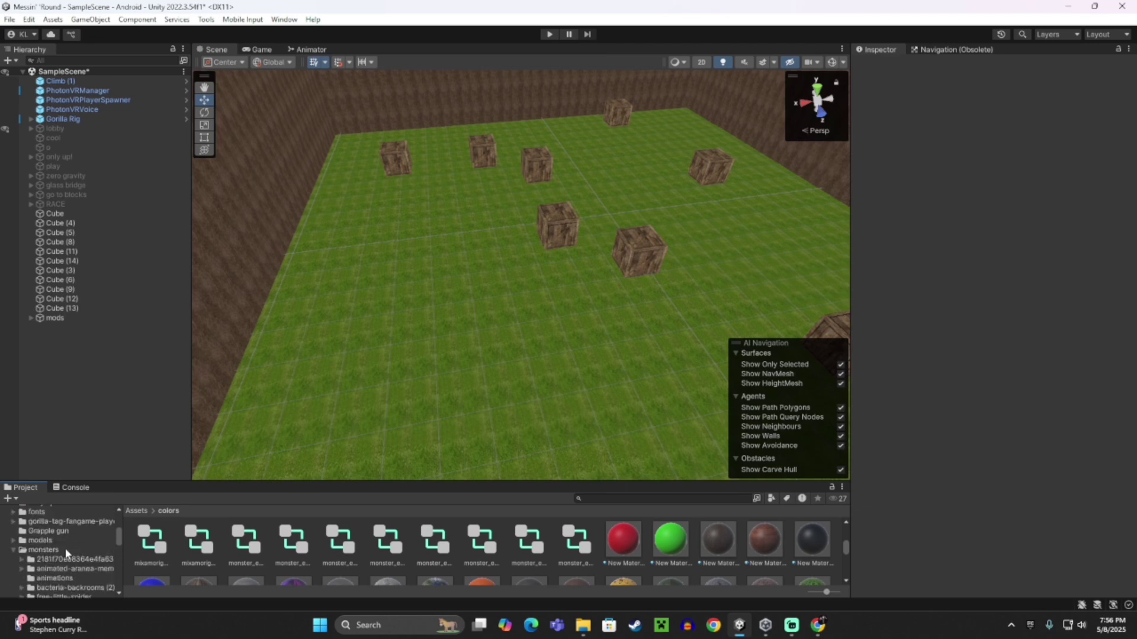
pyautogui.click(41, 538)
pyautogui.scroll(-2, 469, 531)
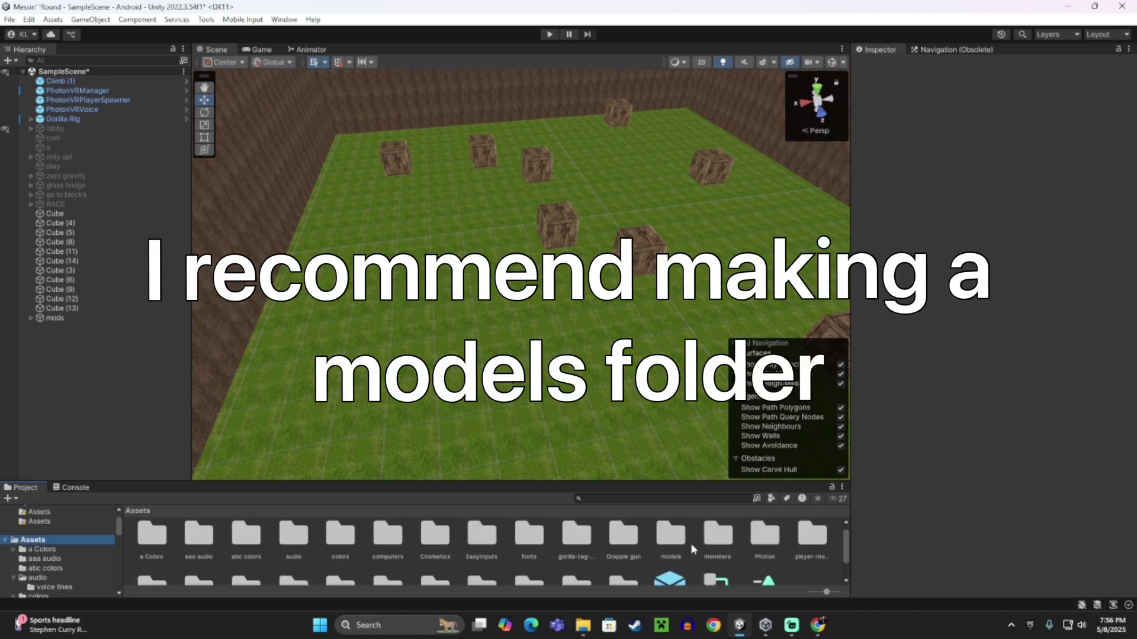
pyautogui.scroll(-5, 59, 562)
pyautogui.click(53, 566)
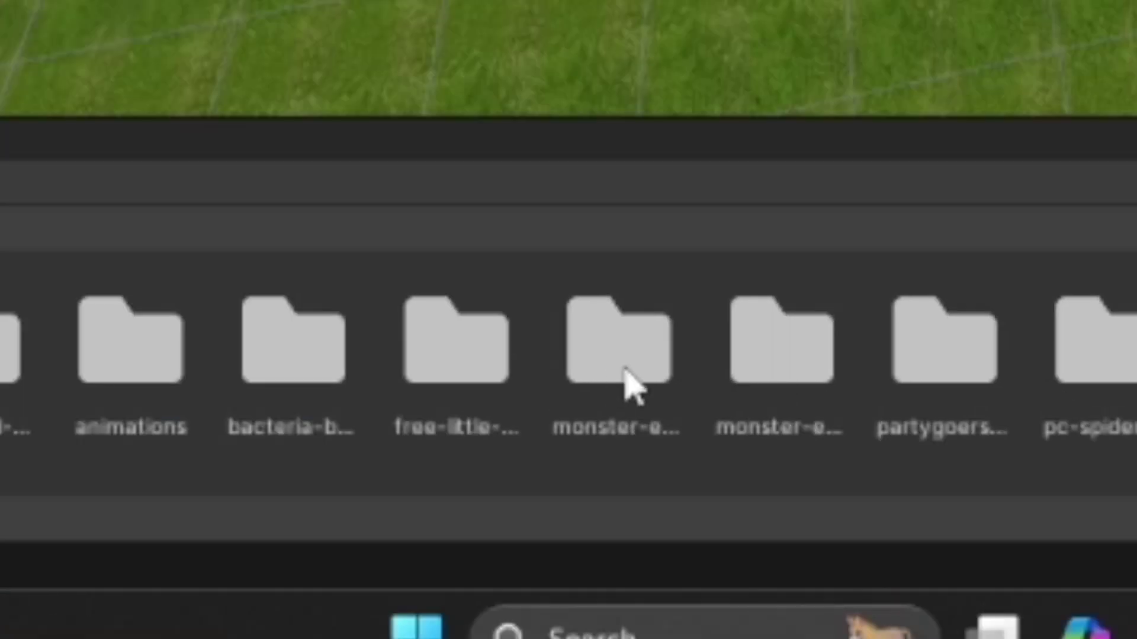
# Step: Look into the source folder of monster-eye (2) and return to the monsters folder
pyautogui.doubleClick(629, 384)
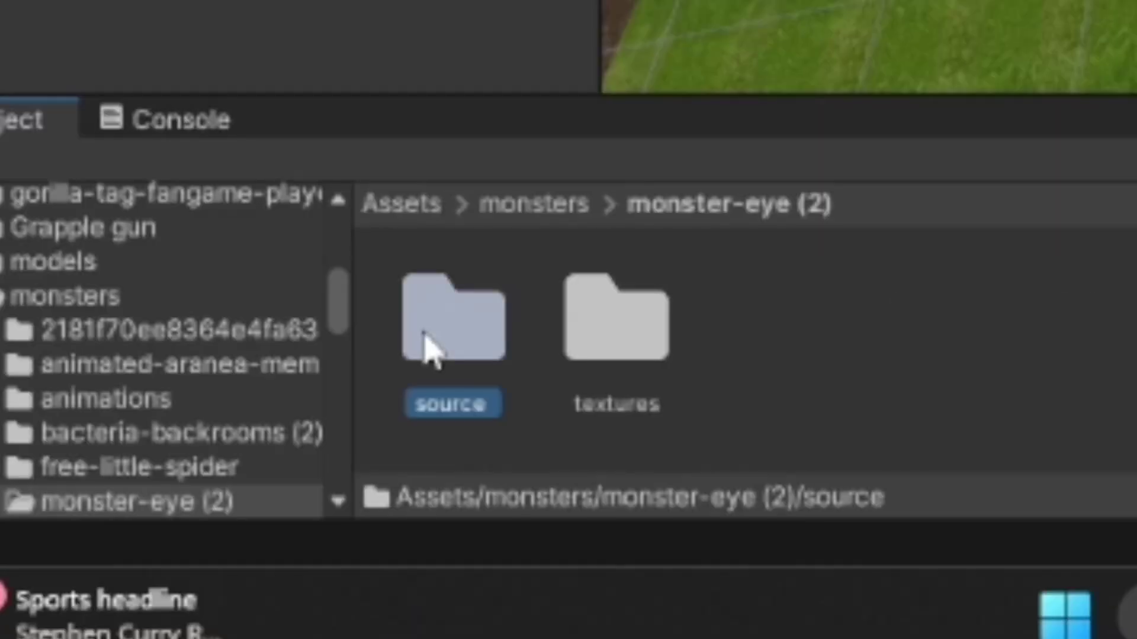
pyautogui.doubleClick(427, 352)
pyautogui.click(531, 202)
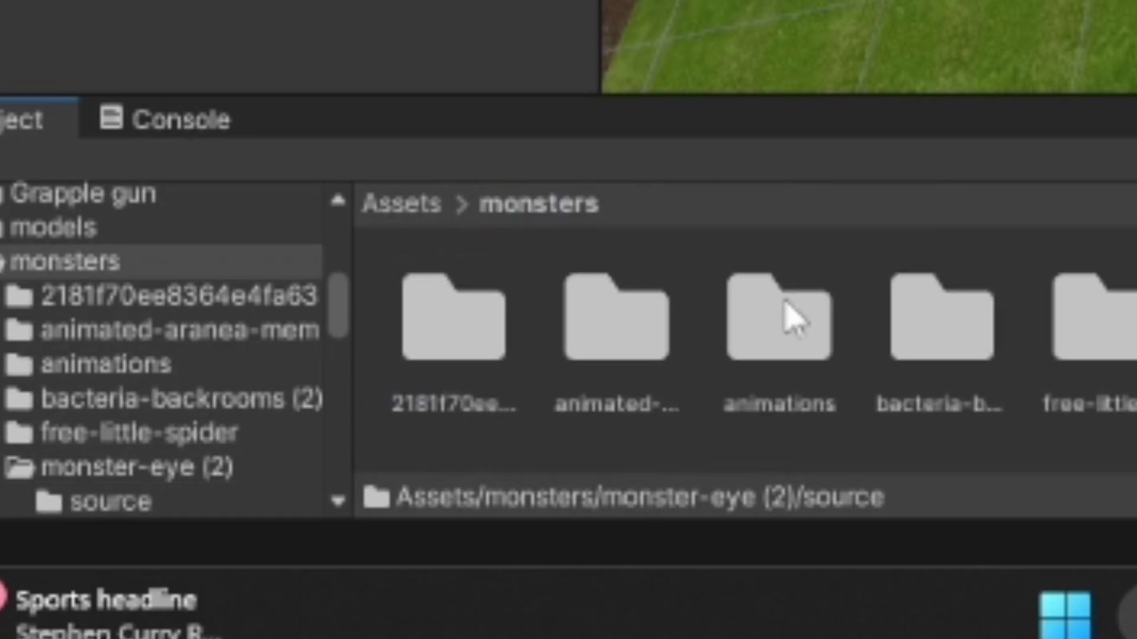
# Step: Open the source folder of monster-eye (2) and place the monster_eye1 model on the grass in the scene
pyautogui.doubleClick(1134, 319)
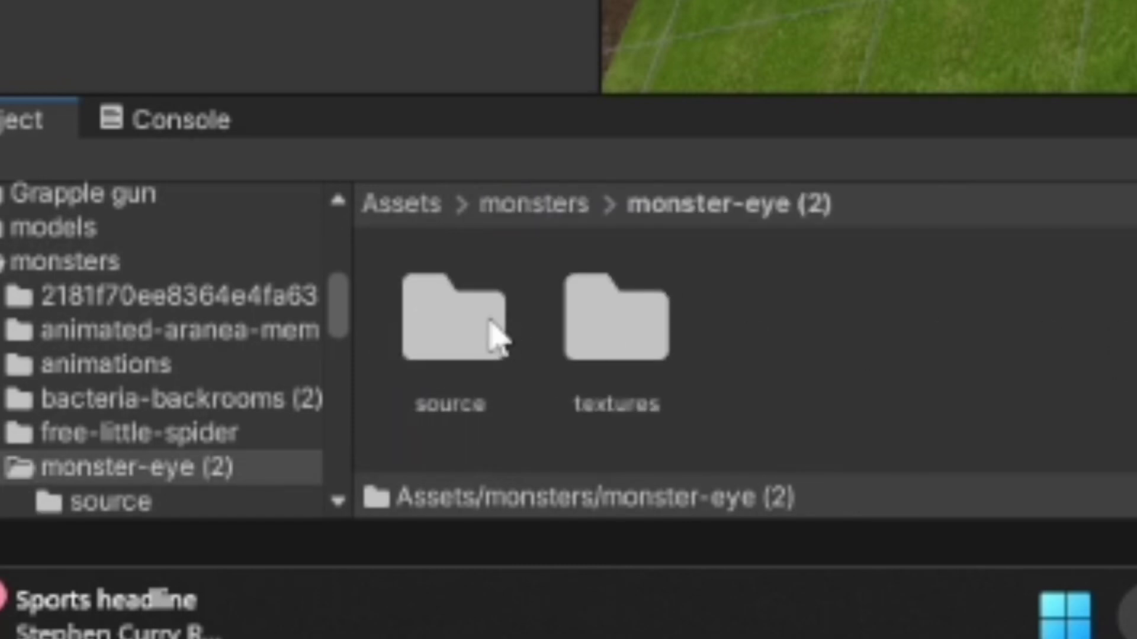
pyautogui.doubleClick(490, 330)
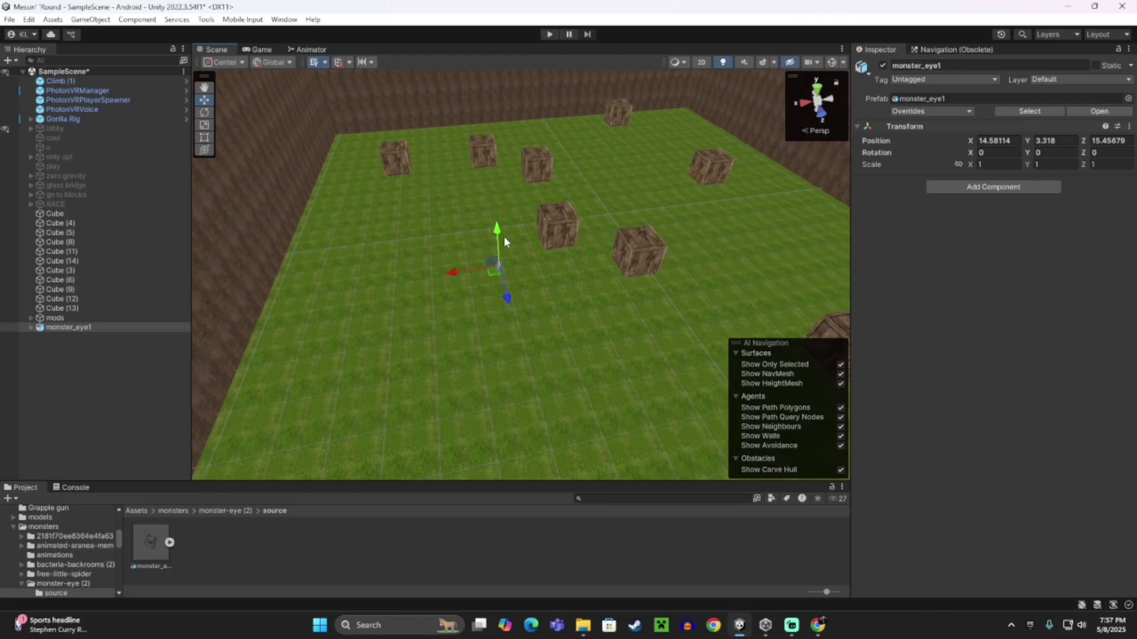
pyautogui.moveTo(504, 236); pyautogui.dragTo(402, 285, button='right')
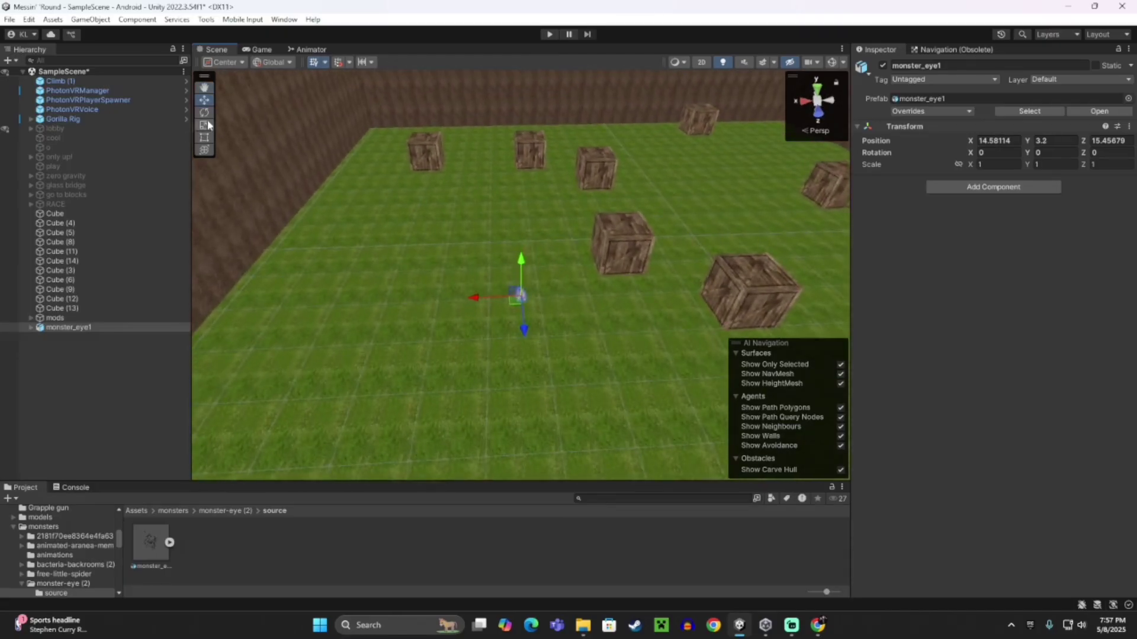
# Step: Scale monster_eye1 up uniformly to about 21.13 and view the enlarged monster from the front
pyautogui.moveTo(521, 296); pyautogui.dragTo(642, 349)
pyautogui.moveTo(642, 350); pyautogui.dragTo(550, 322, button='right')
pyautogui.press('w')
pyautogui.press('s')
pyautogui.press('w')
pyautogui.press('w')
pyautogui.press('s')
pyautogui.moveTo(521, 331); pyautogui.dragTo(414, 338, button='right')
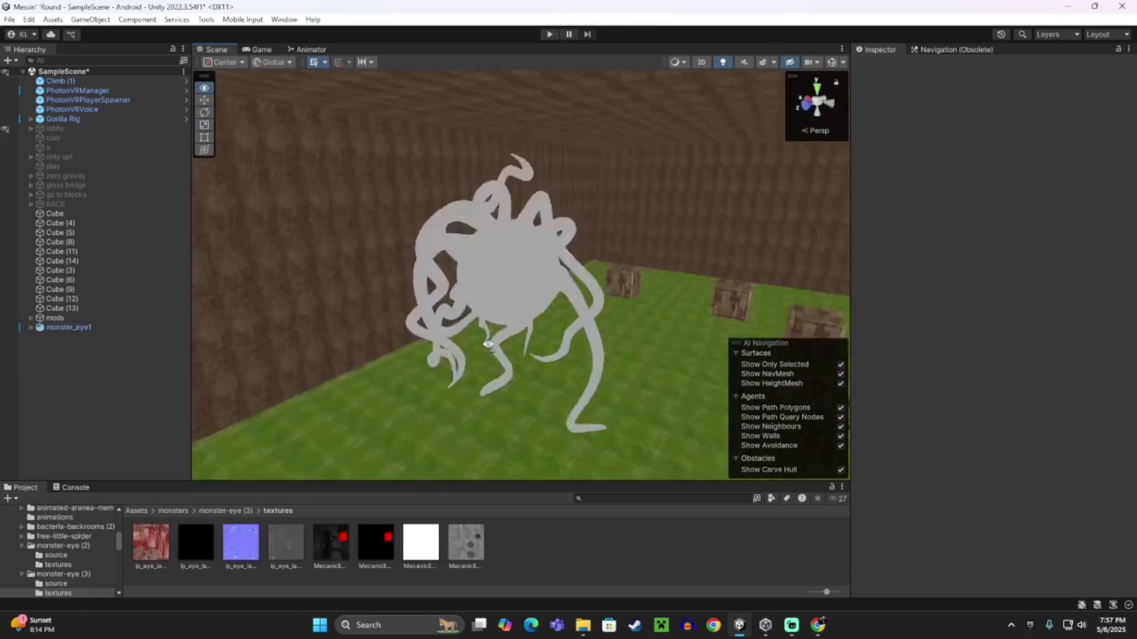
pyautogui.press('w')
pyautogui.press('w')
pyautogui.press('s')
# Step: Open the textures folder of monster-eye (2) within the monsters folder
pyautogui.click(172, 511)
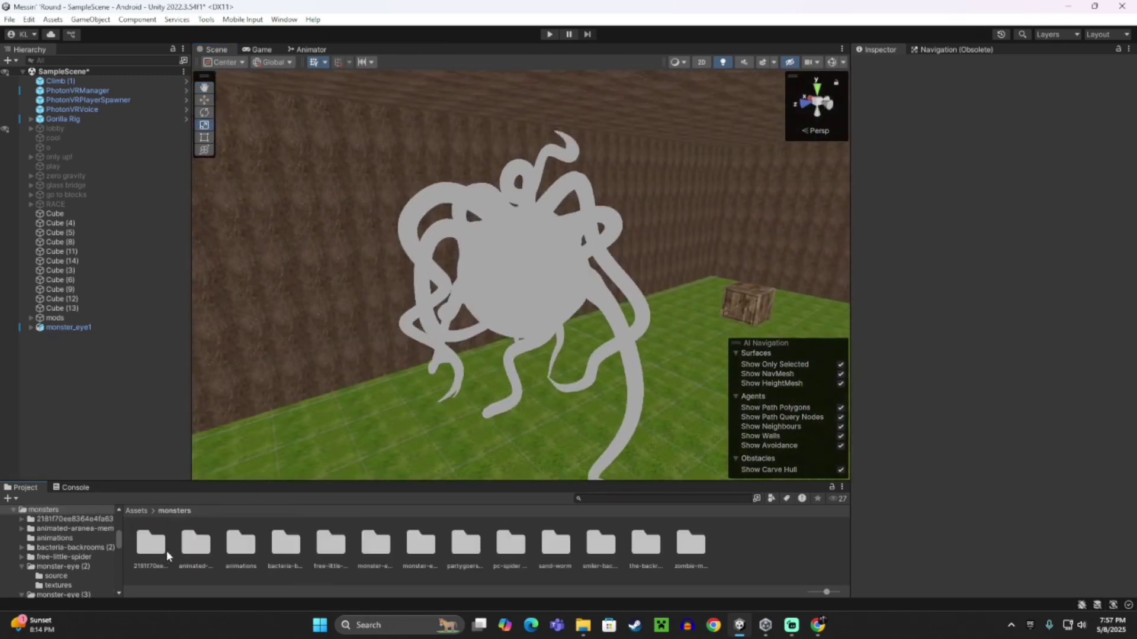
pyautogui.doubleClick(370, 548)
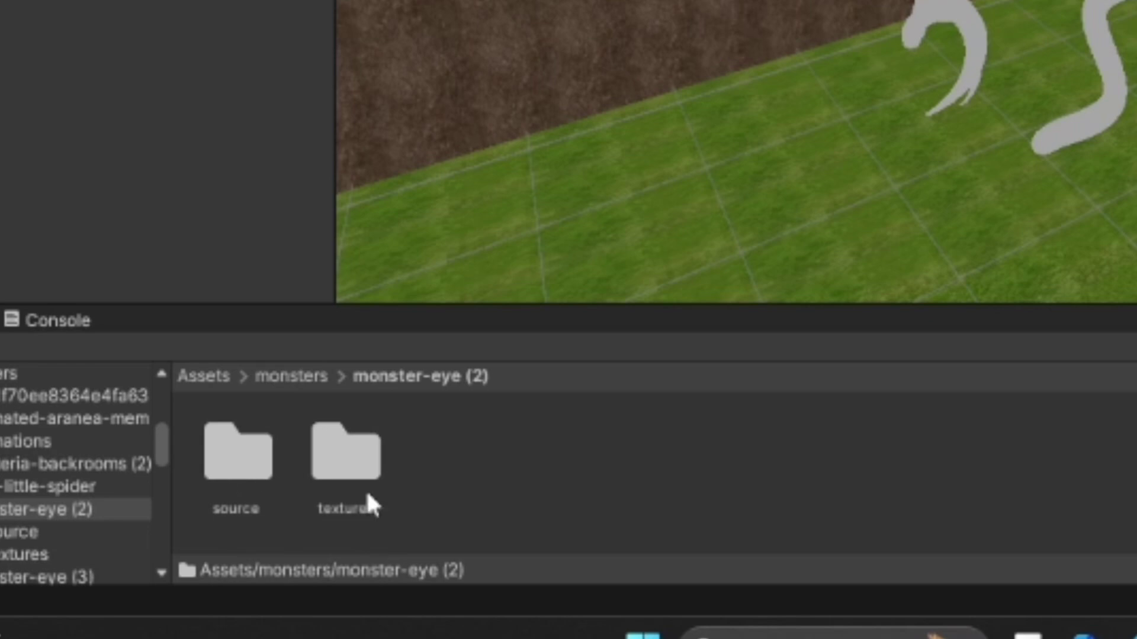
pyautogui.doubleClick(355, 468)
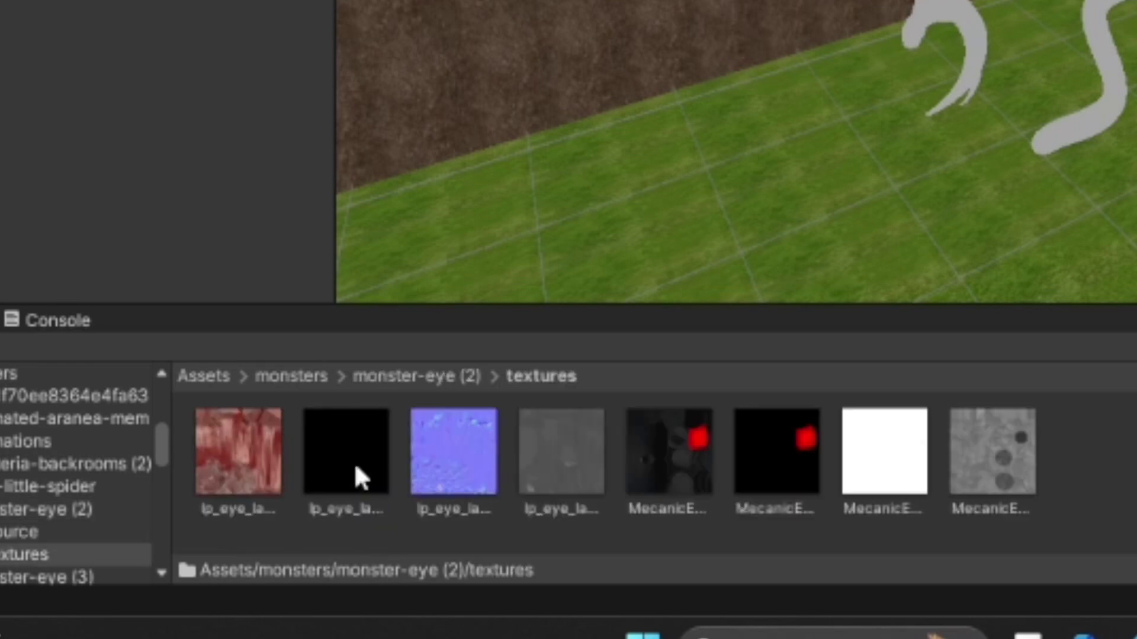
# Step: Try to apply the red flesh texture to the whole monster_eye1 object
pyautogui.press('w')
pyautogui.moveTo(687, 59); pyautogui.dragTo(705, 32, button='right')
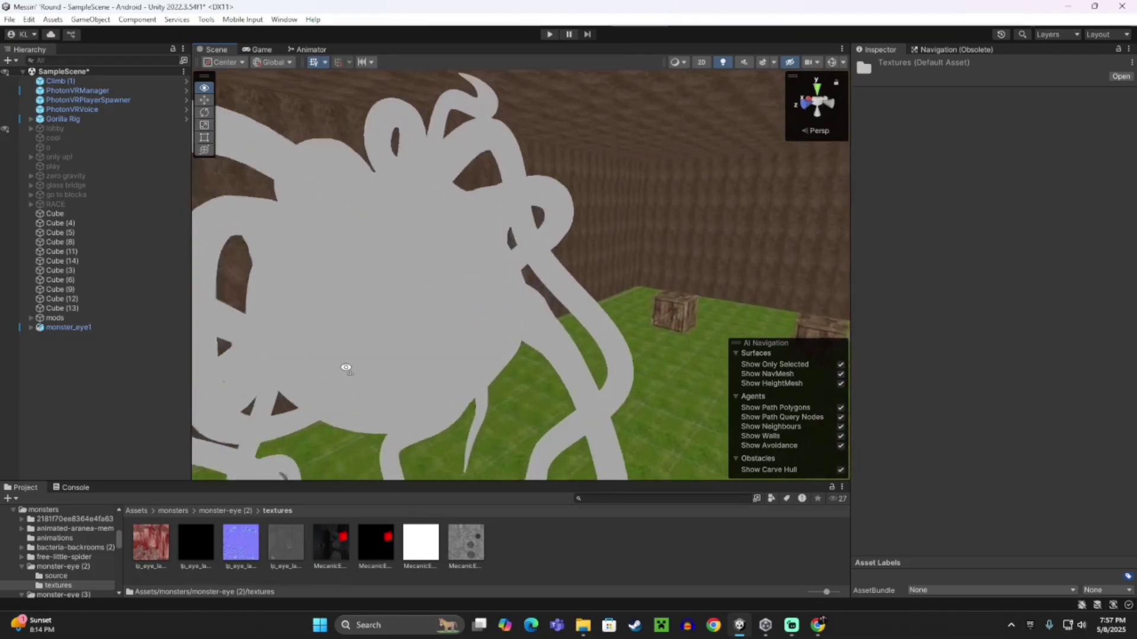
pyautogui.moveTo(346, 367); pyautogui.dragTo(345, 371, button='right')
pyautogui.press('s')
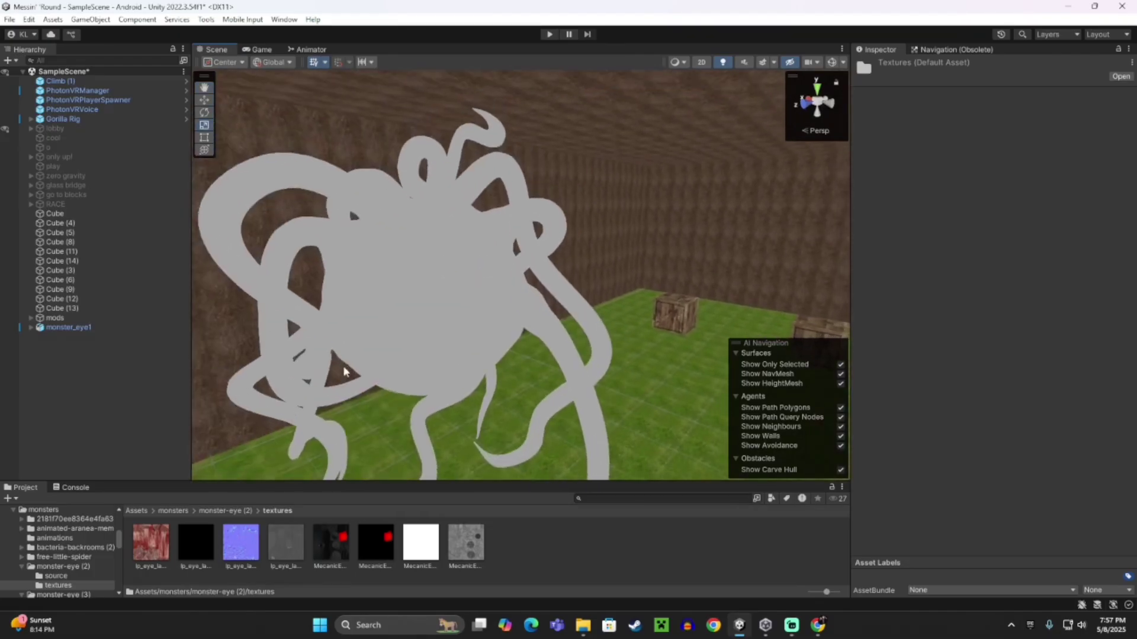
pyautogui.moveTo(148, 554); pyautogui.dragTo(146, 342)
pyautogui.moveTo(71, 330); pyautogui.dragTo(72, 329)
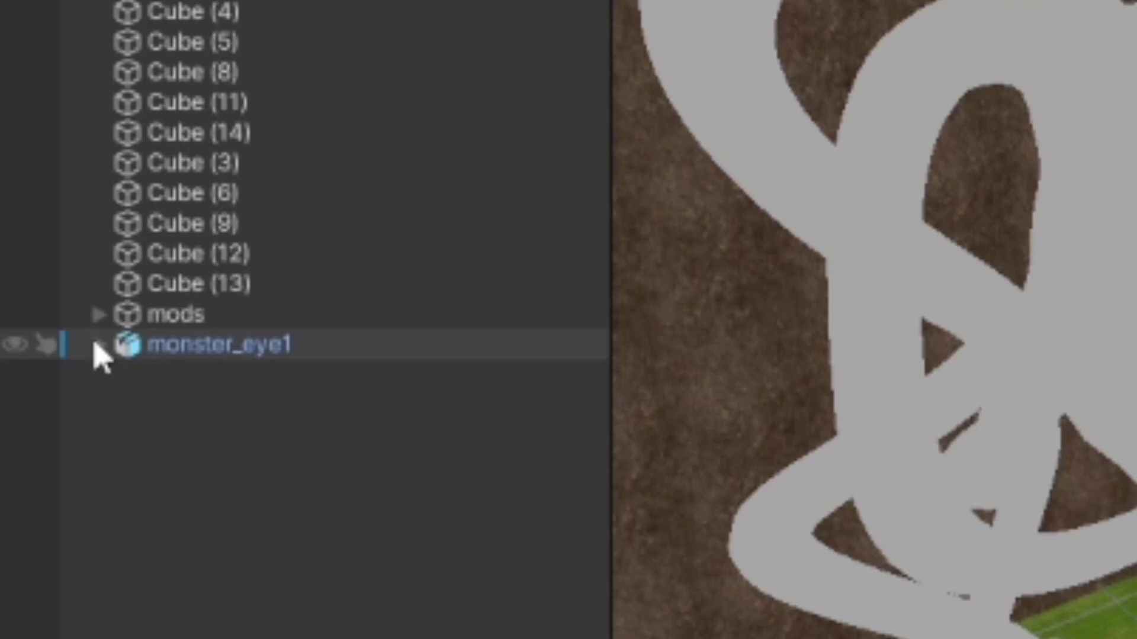
# Step: Expand monster_eye1 and select its Mesh2 and polySurface226 parts in turn to identify each one in the scene
pyautogui.click(31, 327)
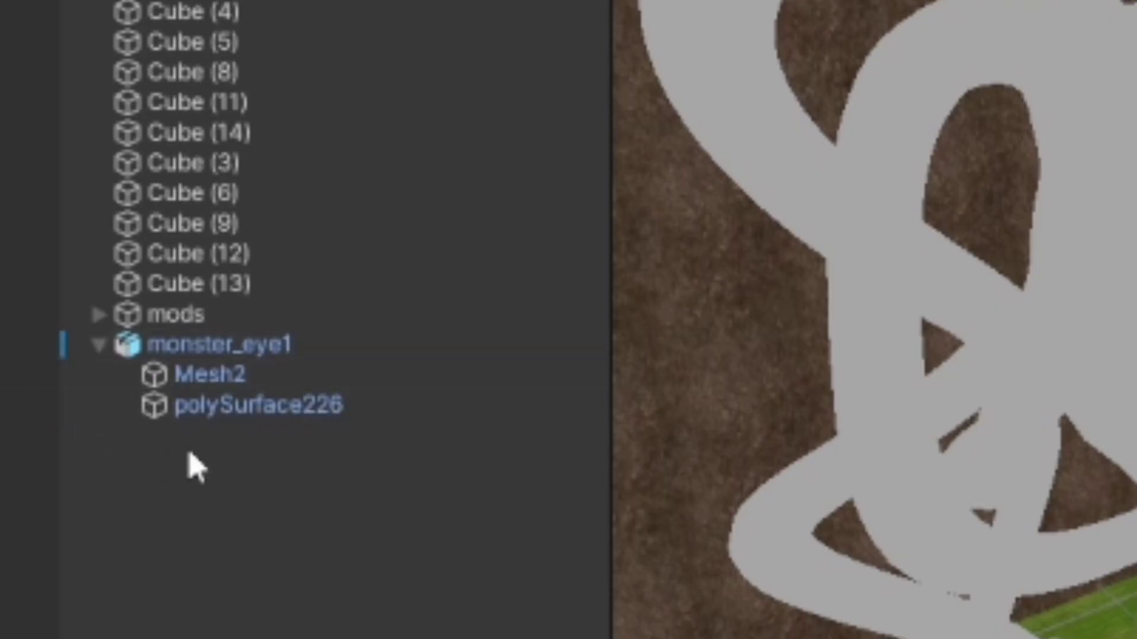
pyautogui.doubleClick(240, 380)
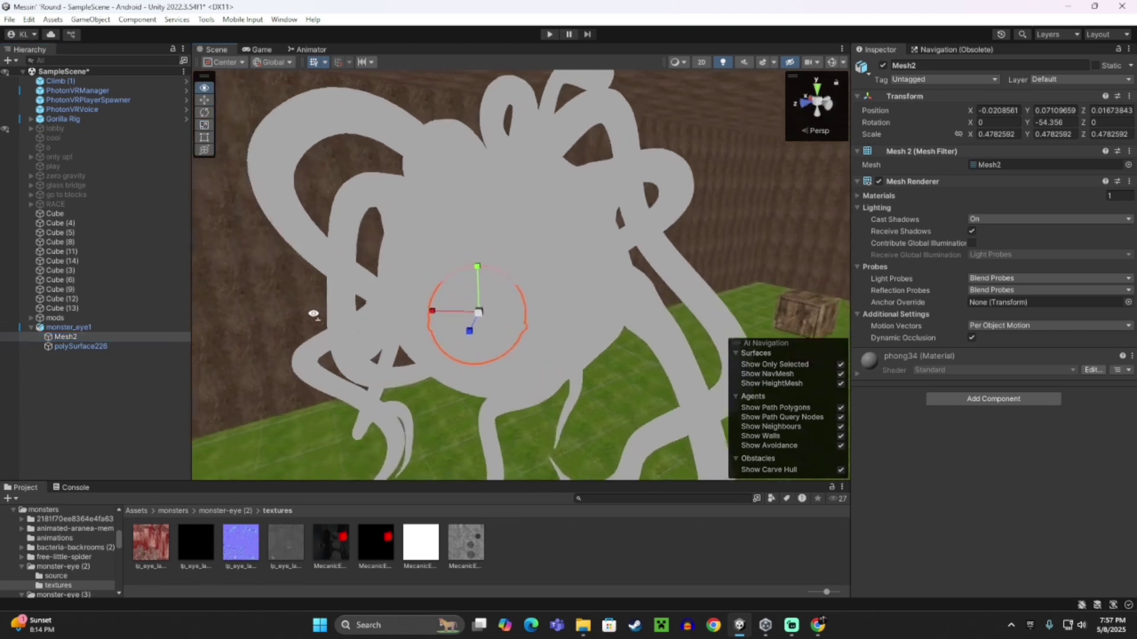
pyautogui.moveTo(313, 313); pyautogui.dragTo(363, 353, button='right')
pyautogui.scroll(5, 363, 353)
pyautogui.click(97, 347)
pyautogui.doubleClick(96, 347)
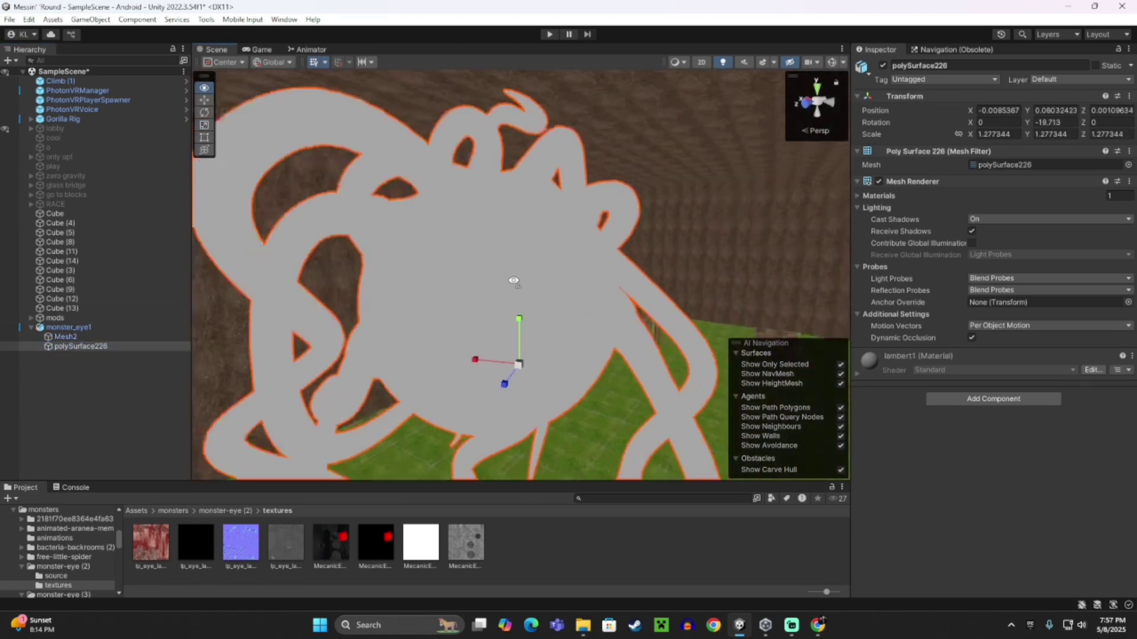
pyautogui.moveTo(512, 279); pyautogui.dragTo(538, 290, button='right')
pyautogui.press('w')
pyautogui.press('s')
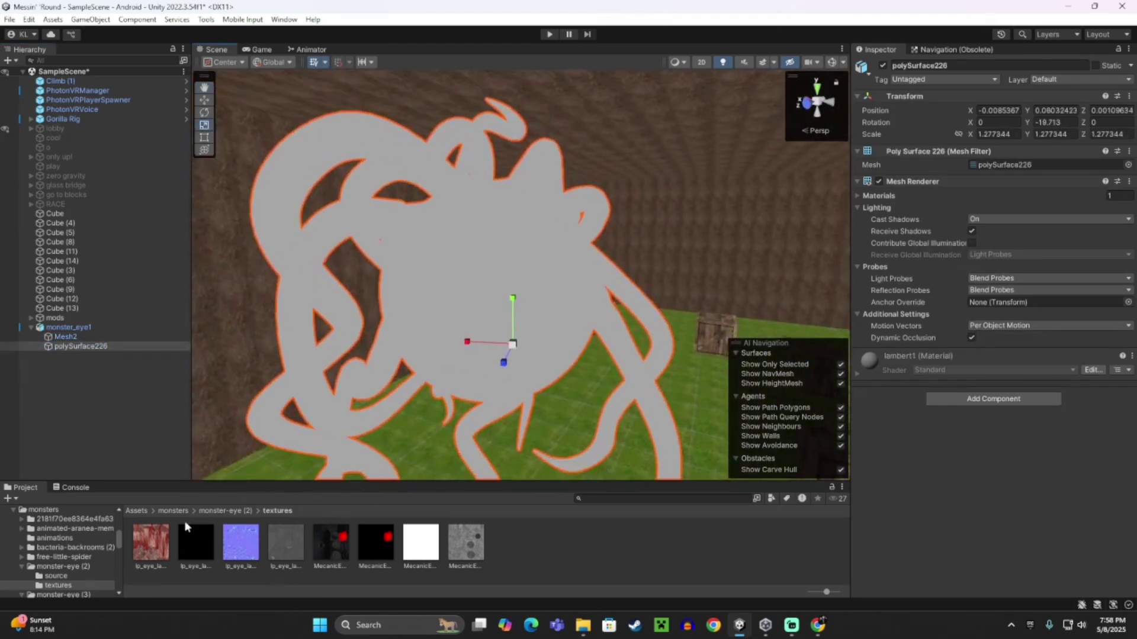
# Step: Apply the red flesh texture from the textures folder to polySurface226
pyautogui.click(152, 551)
pyautogui.moveTo(150, 541); pyautogui.dragTo(112, 441)
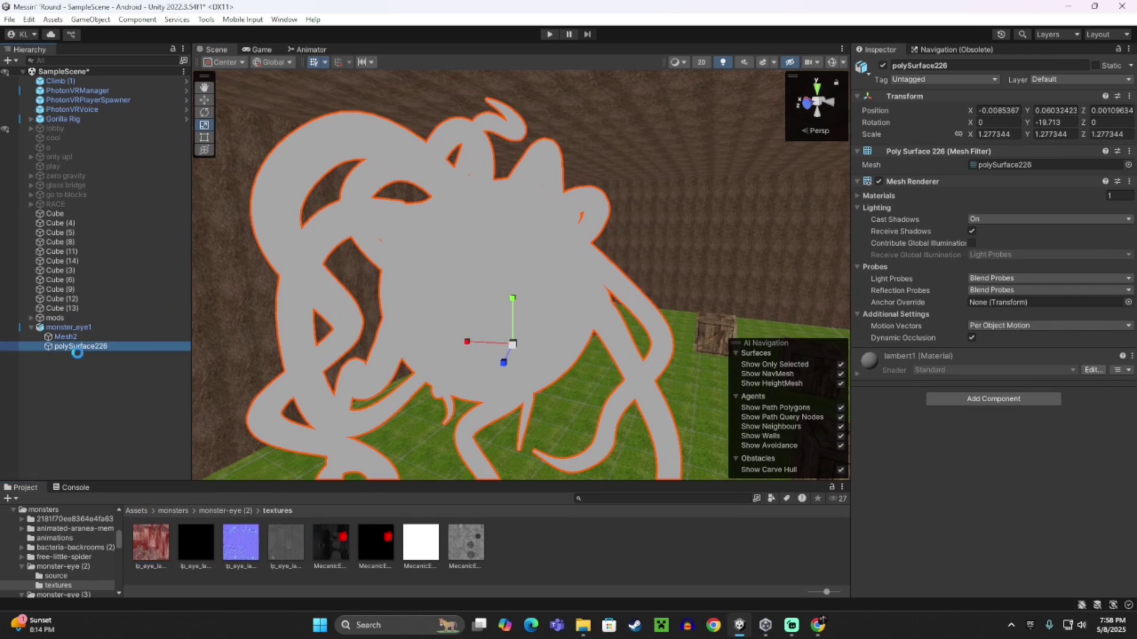
pyautogui.click(77, 390)
pyautogui.press('w')
pyautogui.moveTo(375, 395)
pyautogui.mouseDown(button='right')
pyautogui.moveTo(383, 406)
pyautogui.moveTo(365, 338)
pyautogui.moveTo(379, 386)
pyautogui.mouseUp(button='right')
pyautogui.press('s')
pyautogui.press('w')
# Step: Apply the black texture beside the red flesh one to Mesh2, the eye's centre
pyautogui.moveTo(201, 544); pyautogui.dragTo(152, 436)
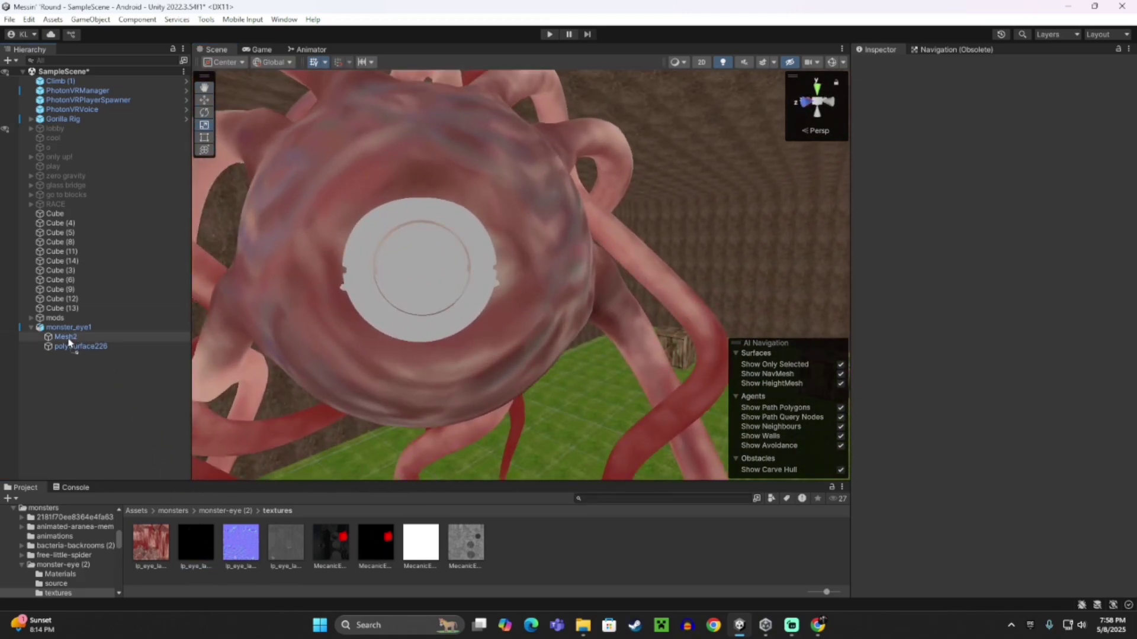
pyautogui.press('w')
pyautogui.moveTo(379, 391); pyautogui.dragTo(414, 403, button='right')
pyautogui.press('s')
pyautogui.press('w')
pyautogui.press('s')
# Step: Scale the textured monster_eye1 up uniformly until it towers over the walled arena and view it from near and far
pyautogui.click(536, 297)
pyautogui.press('f')
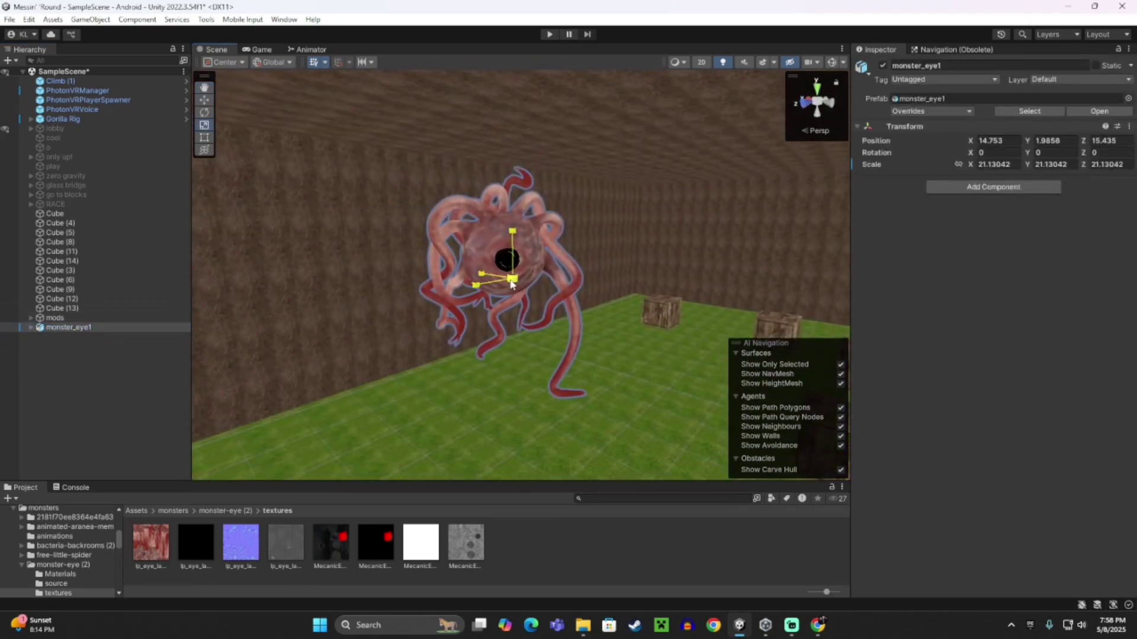
pyautogui.moveTo(512, 284); pyautogui.dragTo(436, 129)
pyautogui.press('s')
pyautogui.moveTo(526, 418); pyautogui.dragTo(433, 373, button='right')
pyautogui.click(518, 441)
pyautogui.press('w')
pyautogui.press('s')
pyautogui.press('w')
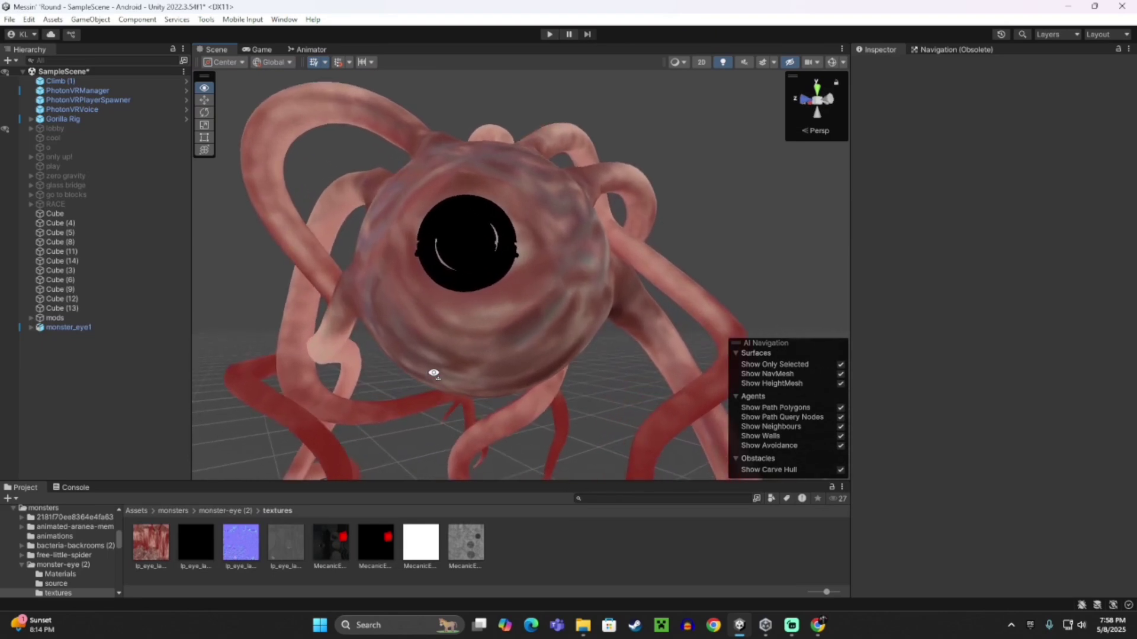
pyautogui.scroll(3, 433, 374)
pyautogui.scroll(-8, 436, 391)
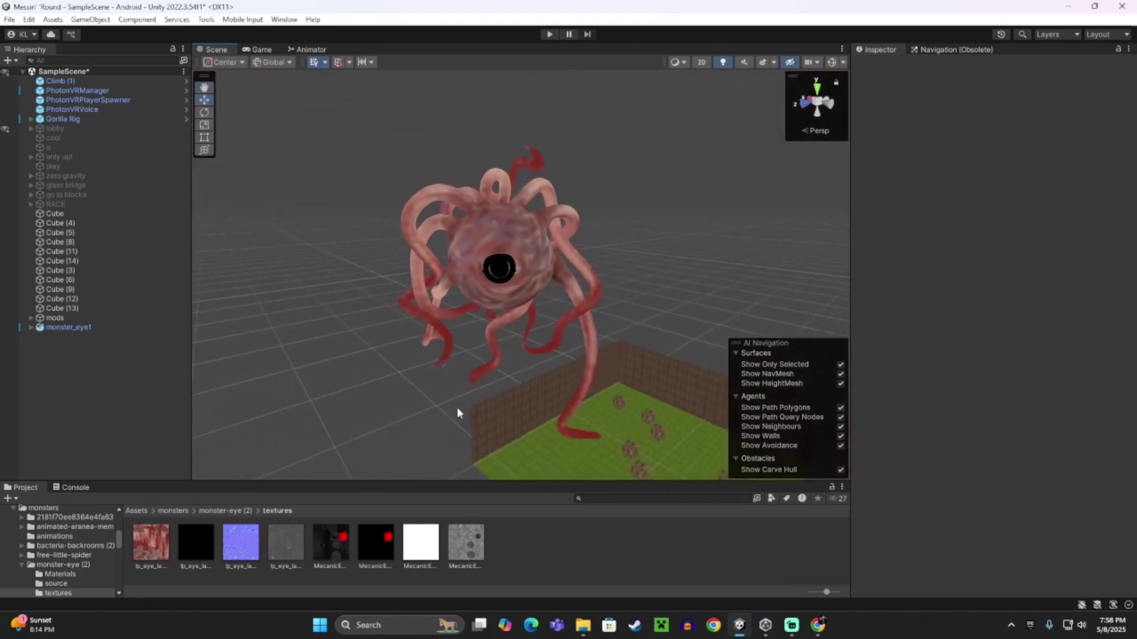
# Step: Delete monster_eye1 from the scene and switch to Streamlabs Desktop
pyautogui.press('Delete')
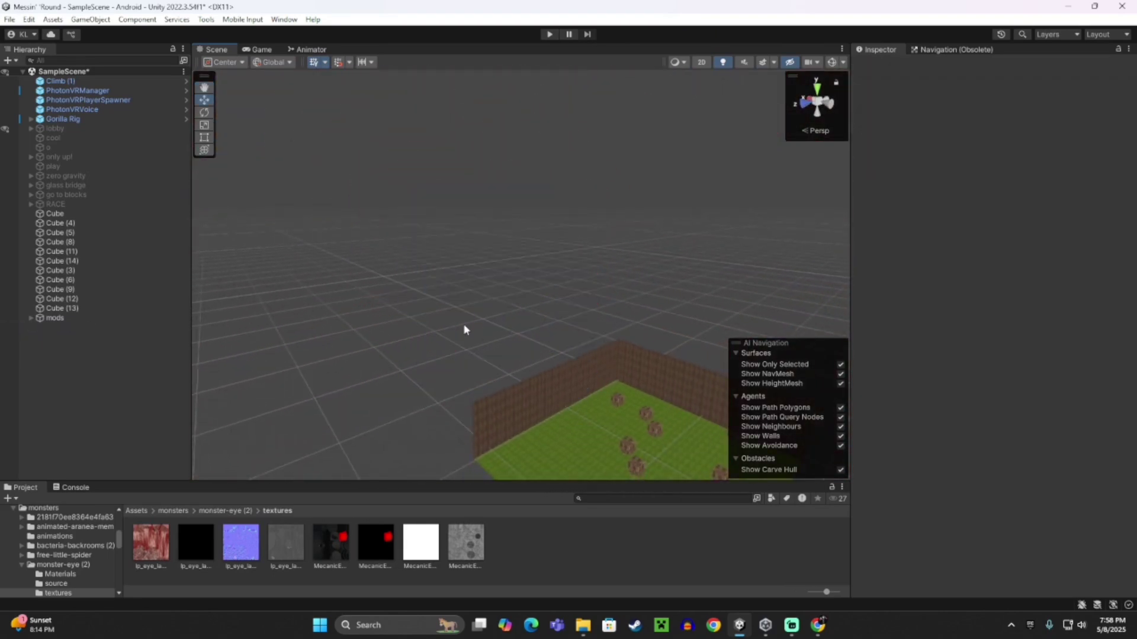
pyautogui.scroll(-3, 463, 325)
pyautogui.click(767, 634)
pyautogui.click(791, 629)
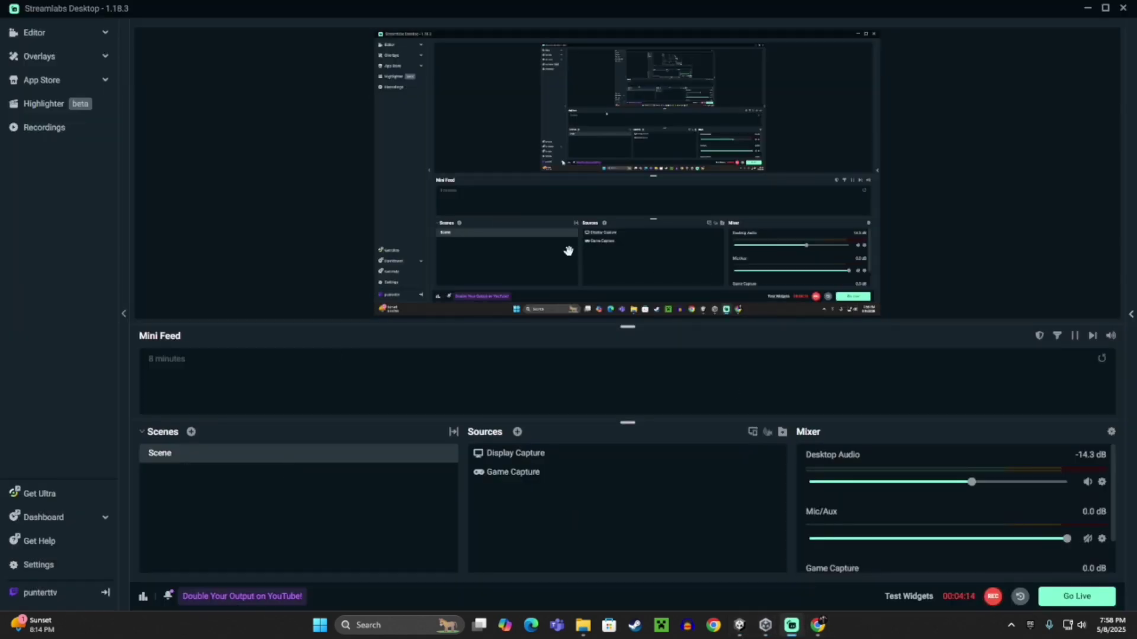